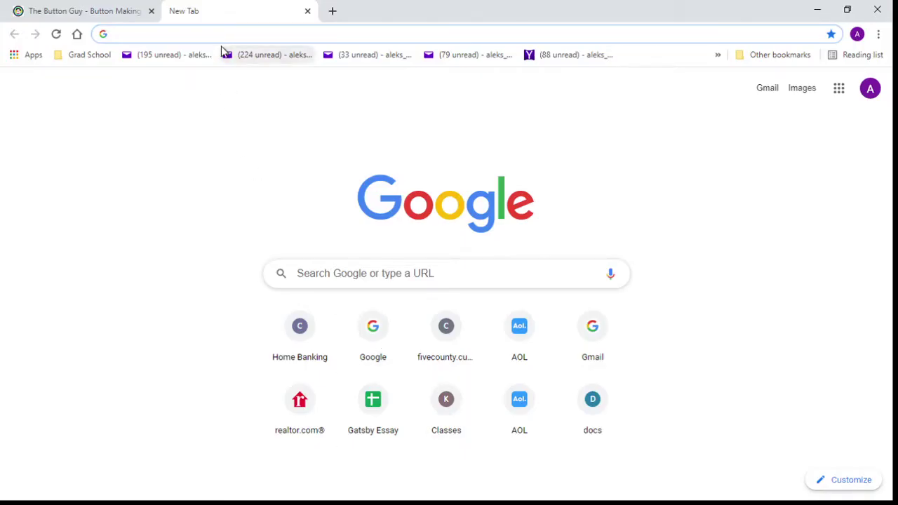
Search the web for "the button guy" and open The Button Guy site, thebuttonguy.net
text(the bu)
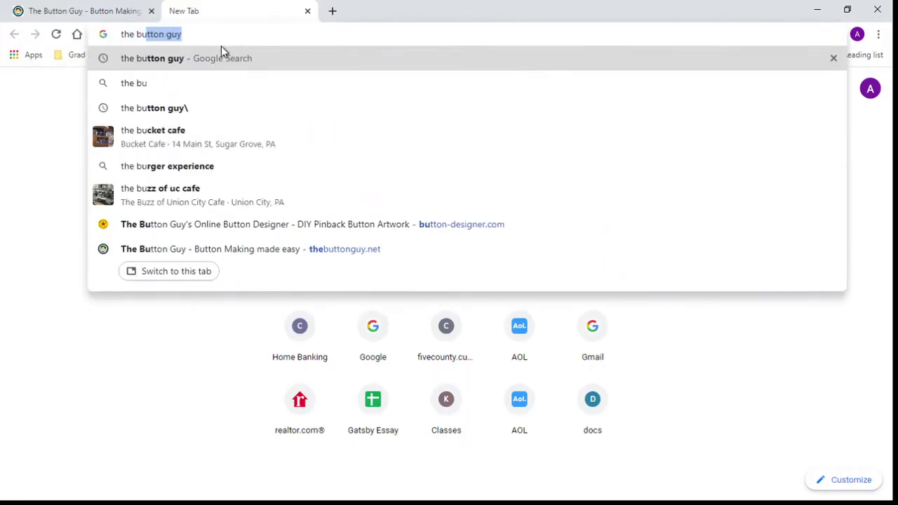
text(tton guy)
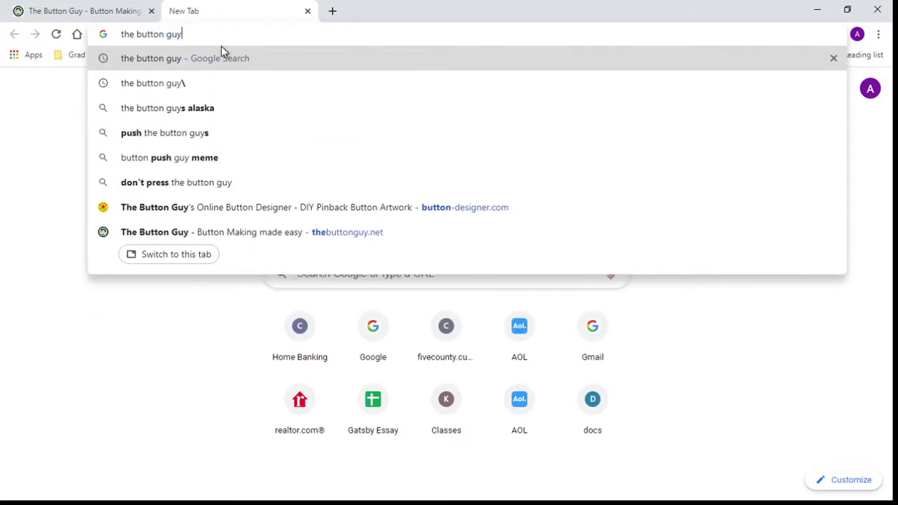
key(Return)
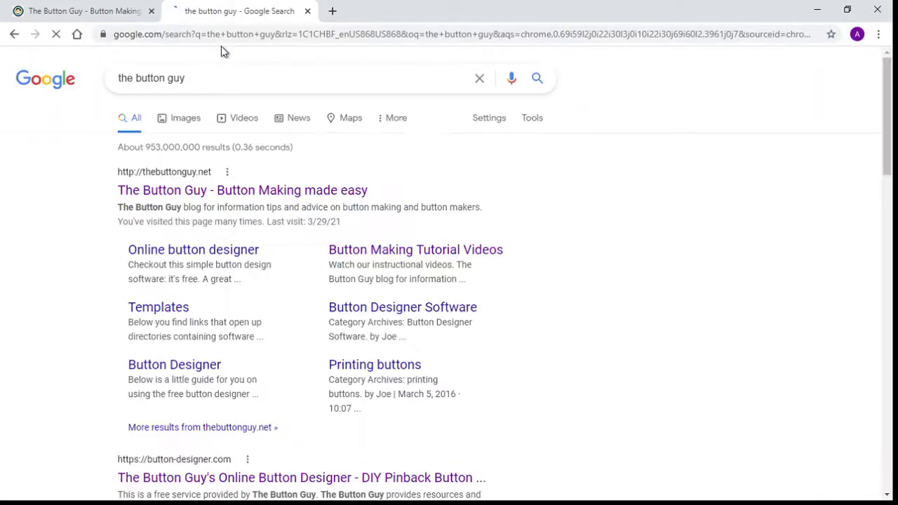
click(260, 191)
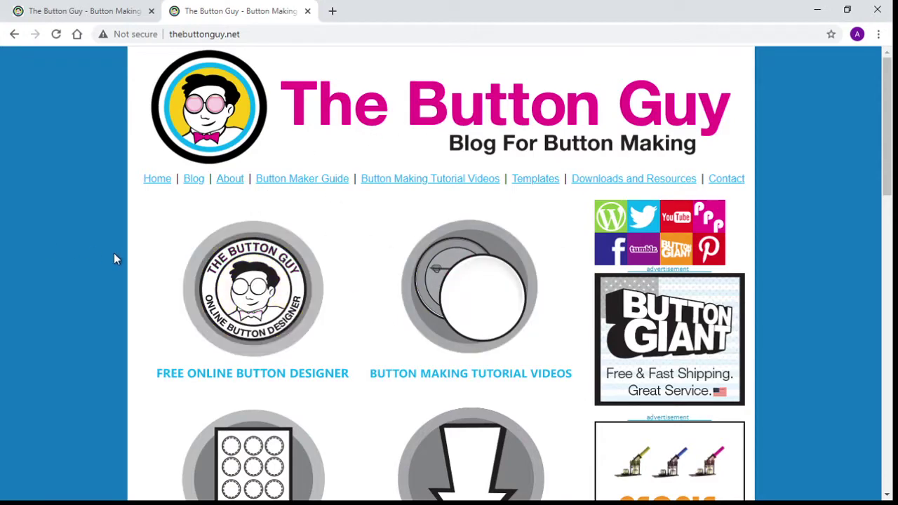
Look over the home page's sections and open the Free Online Button Designer
scroll(116, 259, down, 3)
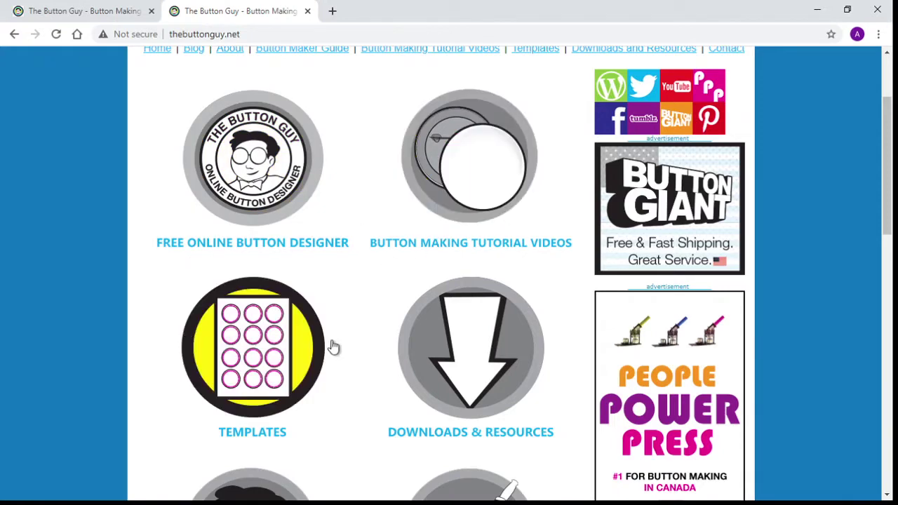
scroll(351, 343, down, 3)
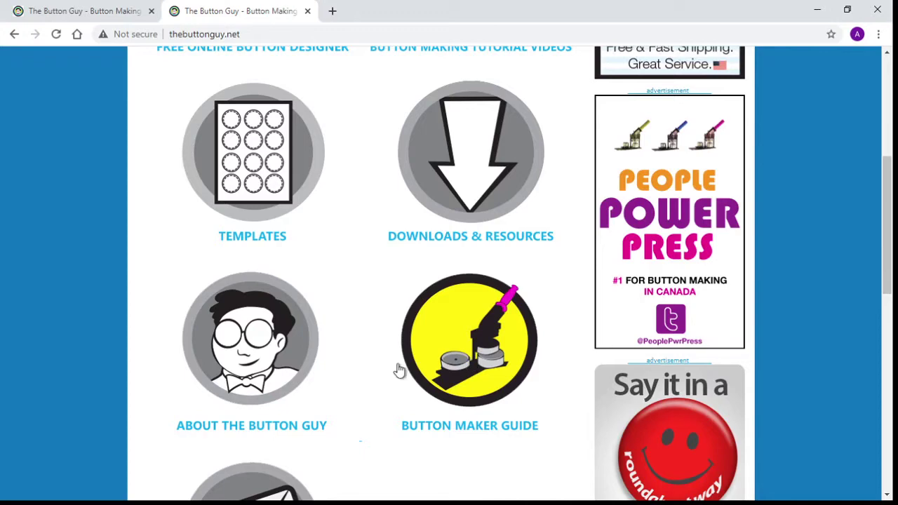
scroll(357, 344, up, 4)
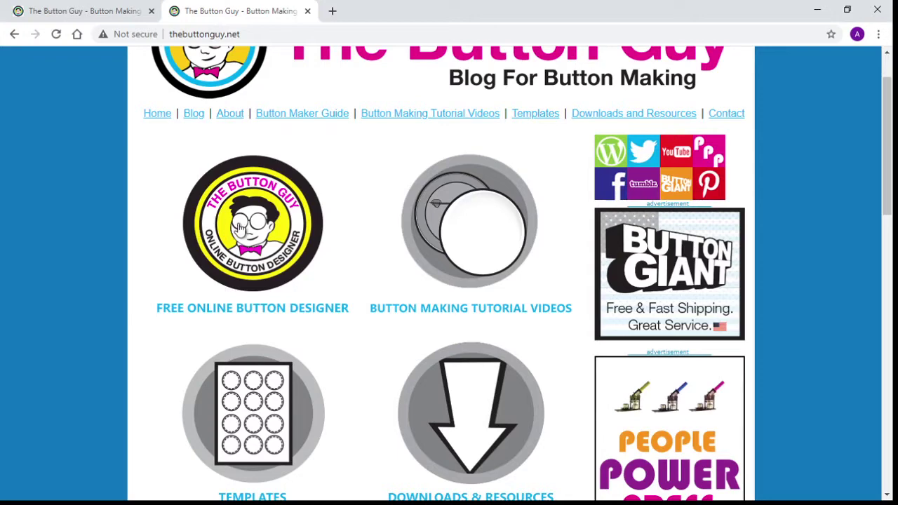
click(239, 228)
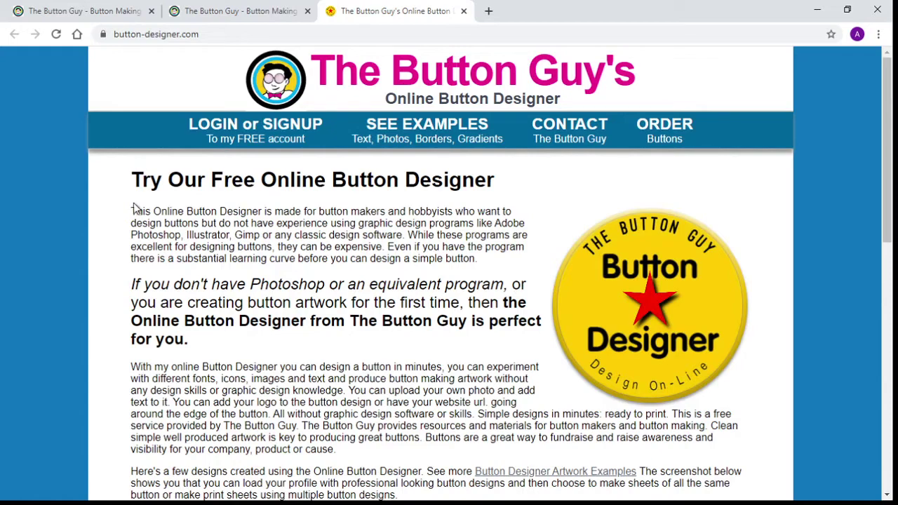
Log in to the Online Button Designer account with the prefilled username and password
scroll(137, 208, down, 4)
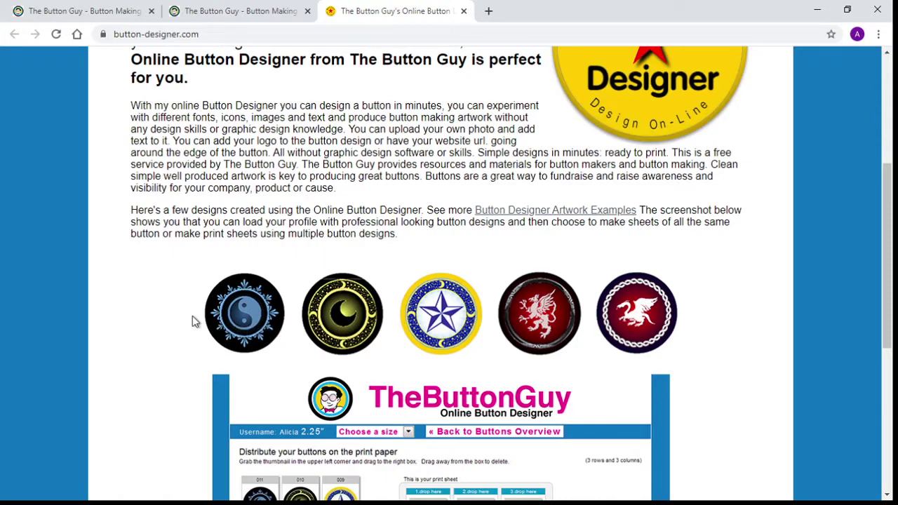
scroll(192, 316, up, 4)
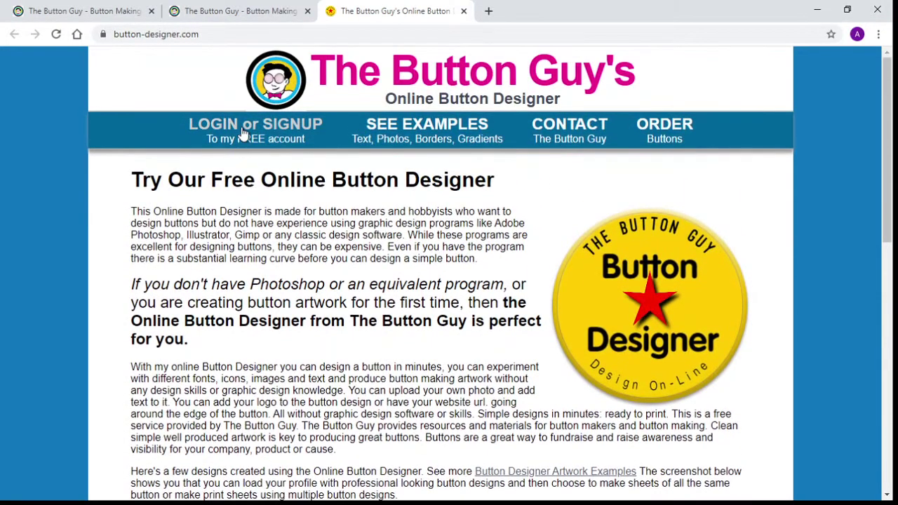
click(242, 133)
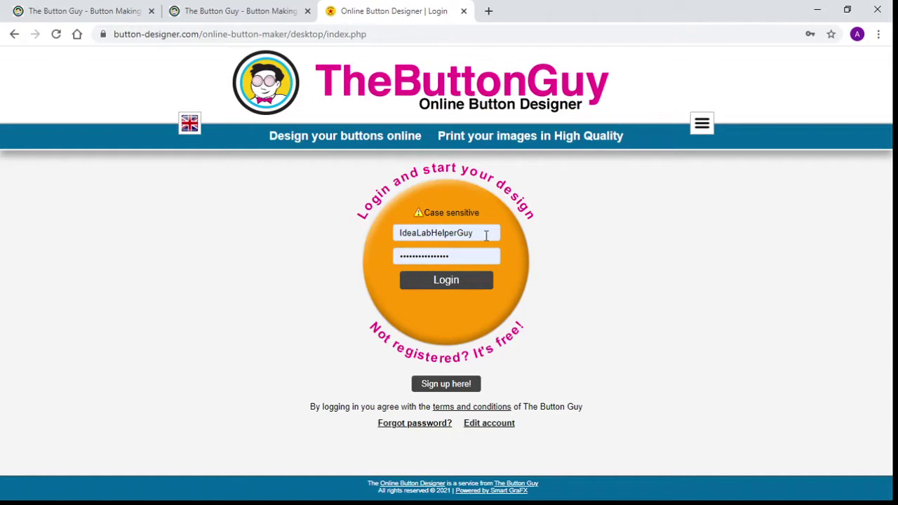
click(444, 291)
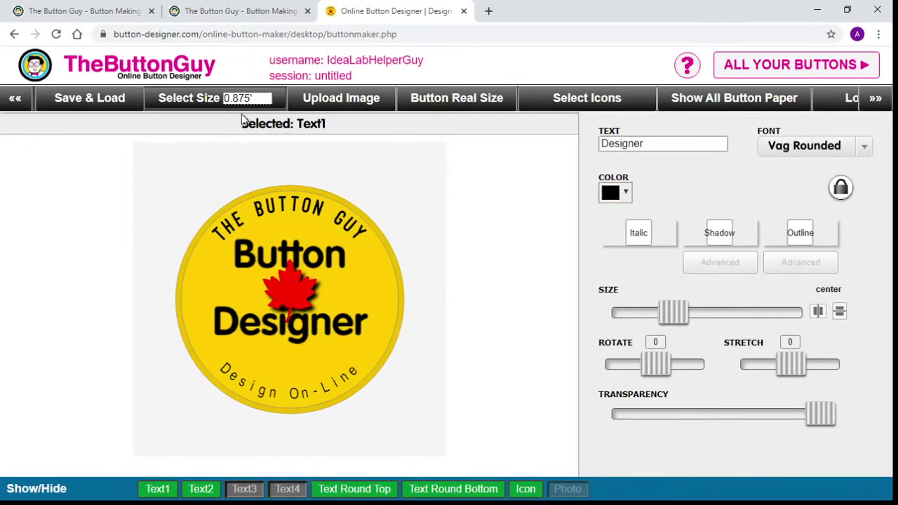
Change the button size to round 2' and accept losing unsaved changes
click(259, 102)
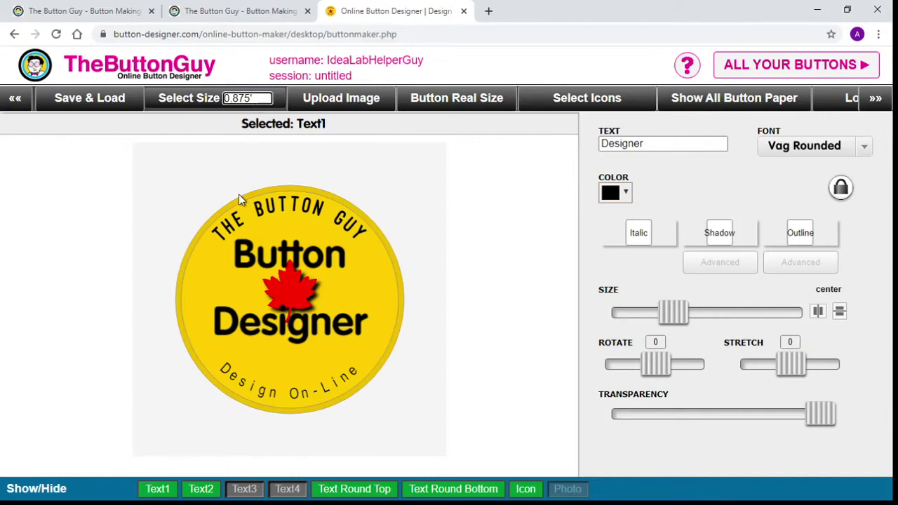
key(2)
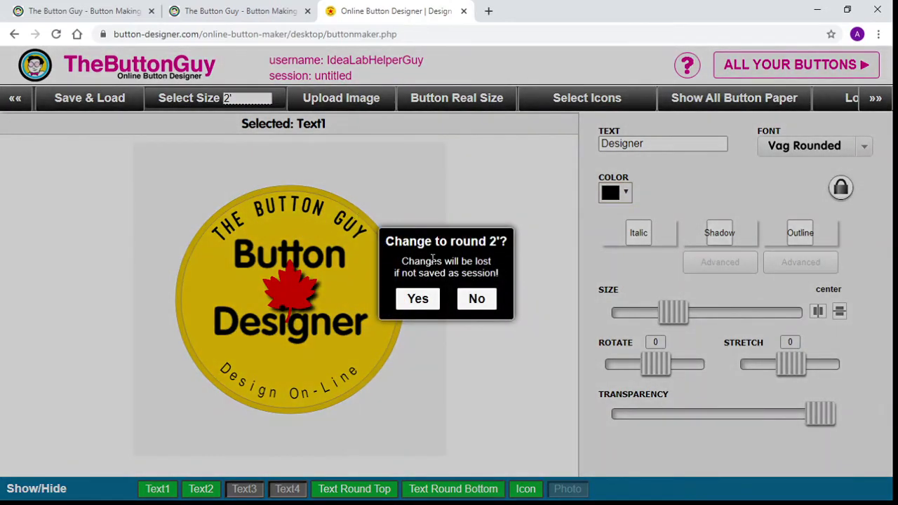
click(421, 299)
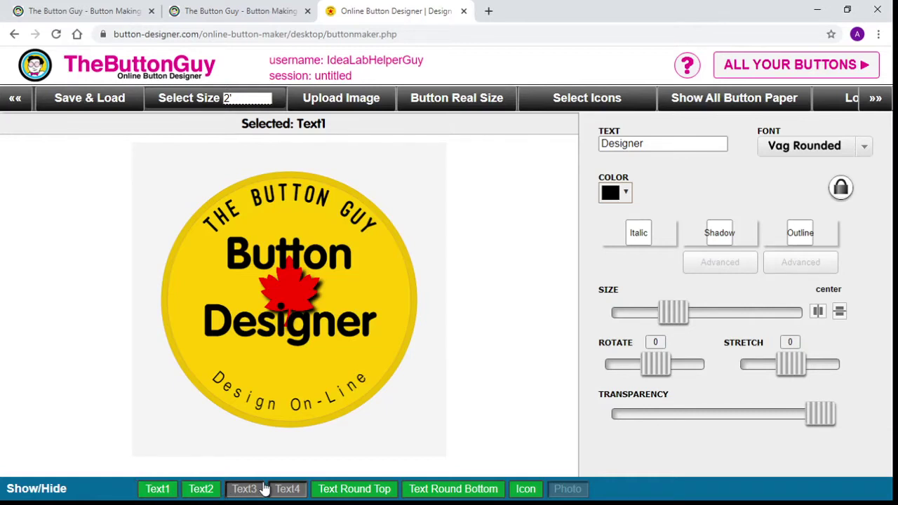
Toggle the Text1 element "Designer" to demonstrate its visibility and leave it hidden
click(159, 490)
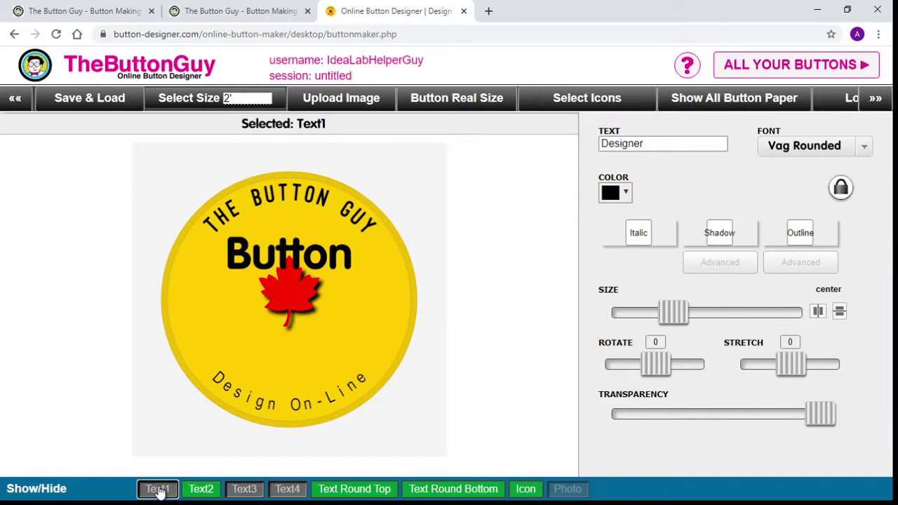
click(160, 492)
click(160, 491)
click(160, 491)
click(160, 491)
click(160, 491)
click(160, 492)
Toggle the Text2 element "Button" and leave it hidden from the design
click(203, 490)
click(203, 490)
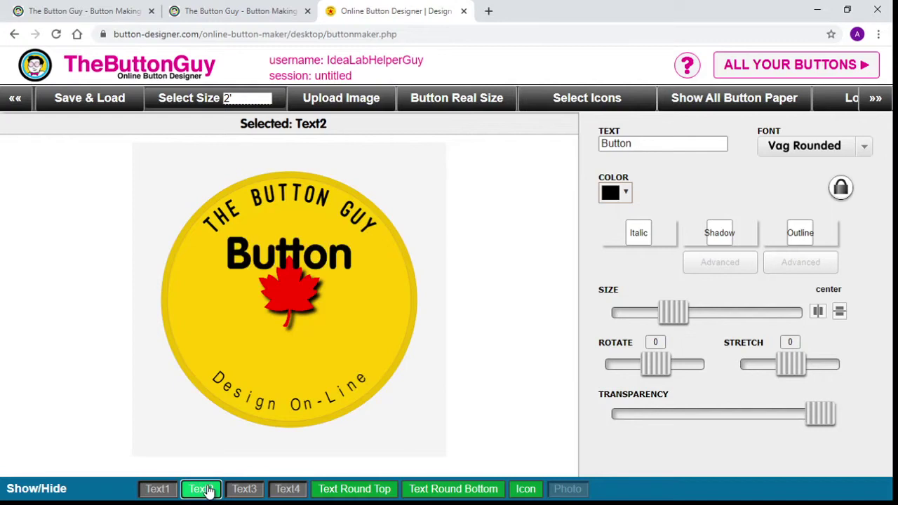
click(204, 490)
click(204, 490)
click(205, 490)
Show the Text3 and Text4 extra text in turn, hiding each again
click(244, 491)
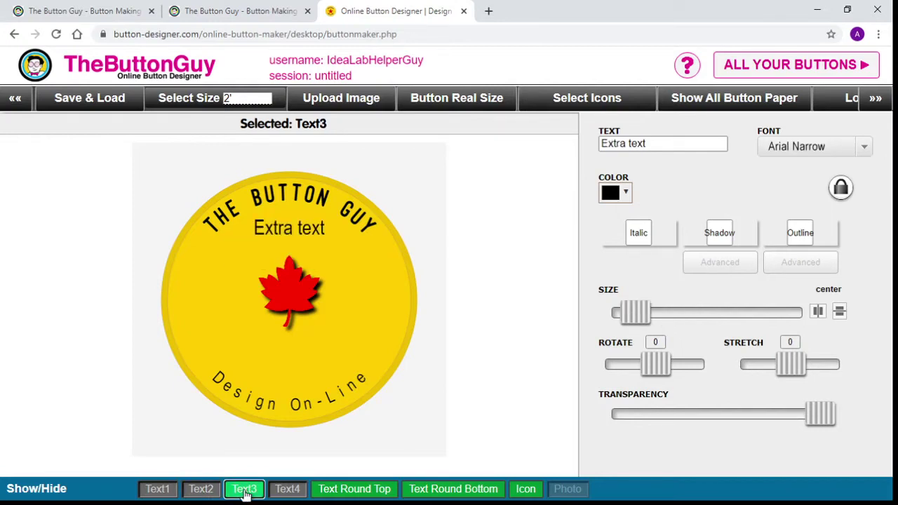
click(246, 491)
click(245, 491)
click(246, 491)
click(289, 492)
click(289, 491)
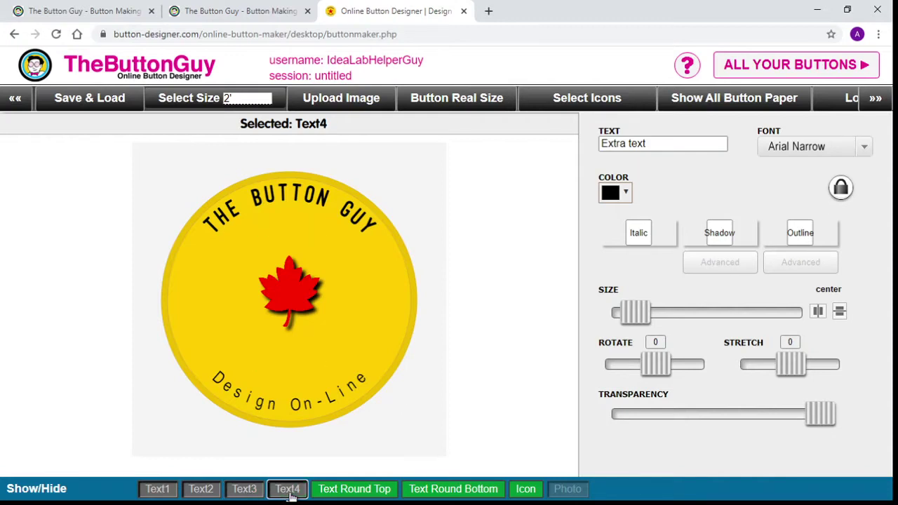
click(291, 492)
click(291, 491)
Toggle the curved upper text "THe Button Guy" and leave it hidden
click(362, 491)
click(362, 491)
click(362, 492)
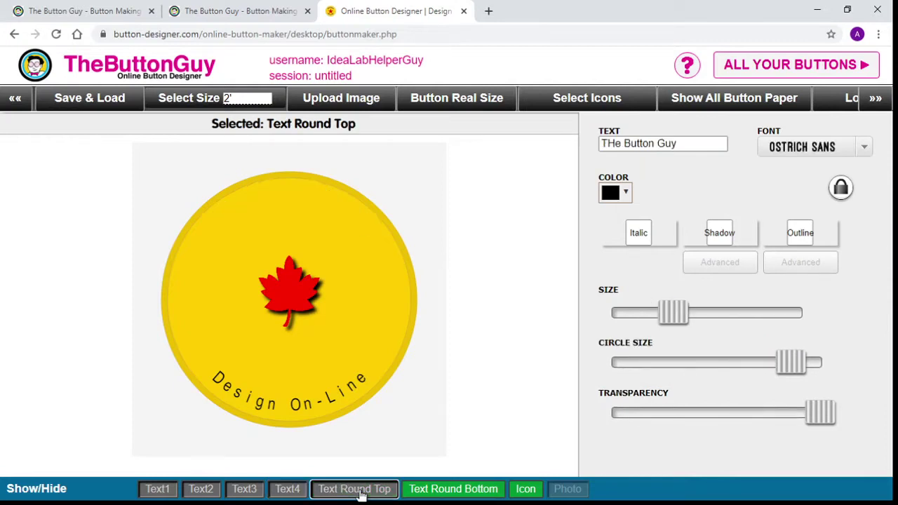
click(361, 491)
click(361, 491)
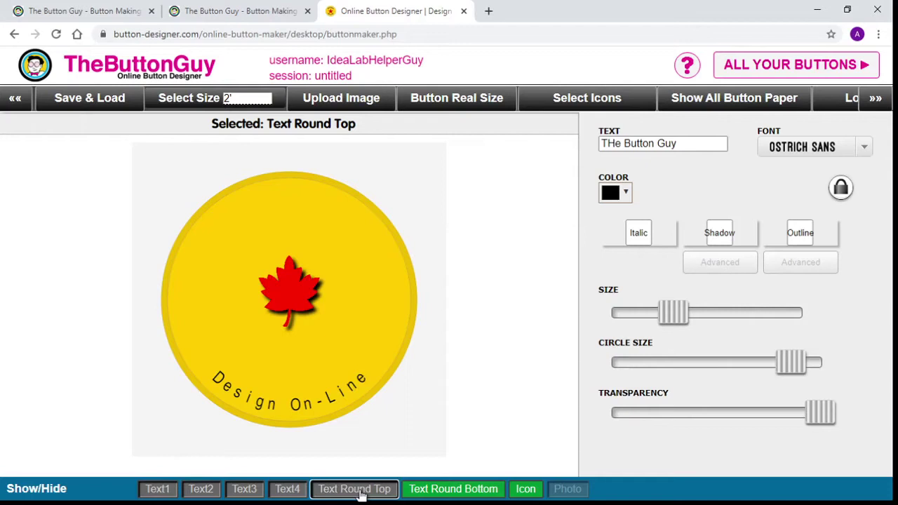
Toggle the curved lower text "Design On-Line" and leave it hidden
click(451, 496)
click(451, 496)
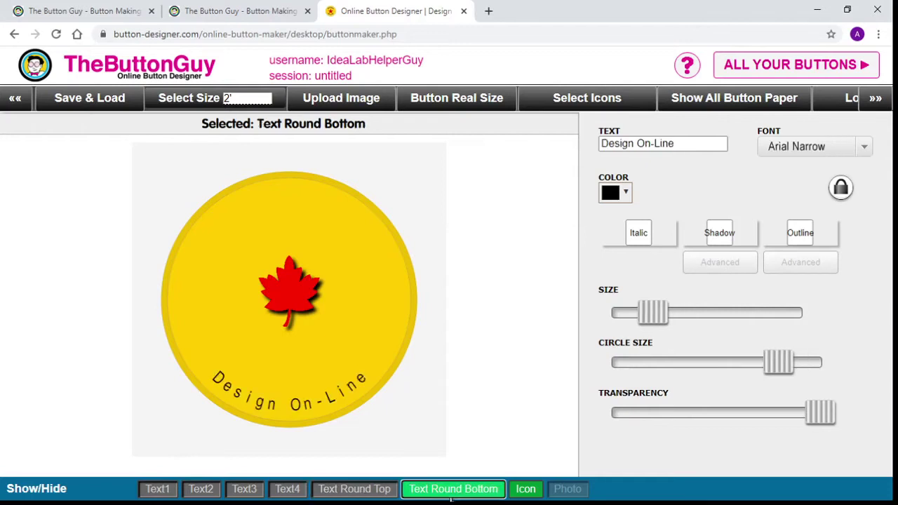
click(452, 495)
click(451, 496)
click(452, 495)
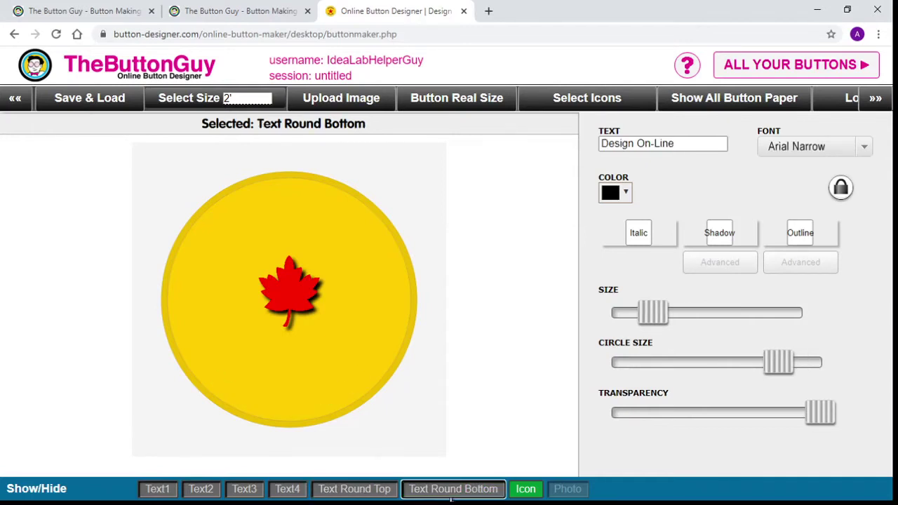
Toggle the red maple leaf icon and leave it hidden, so the button is blank
click(526, 491)
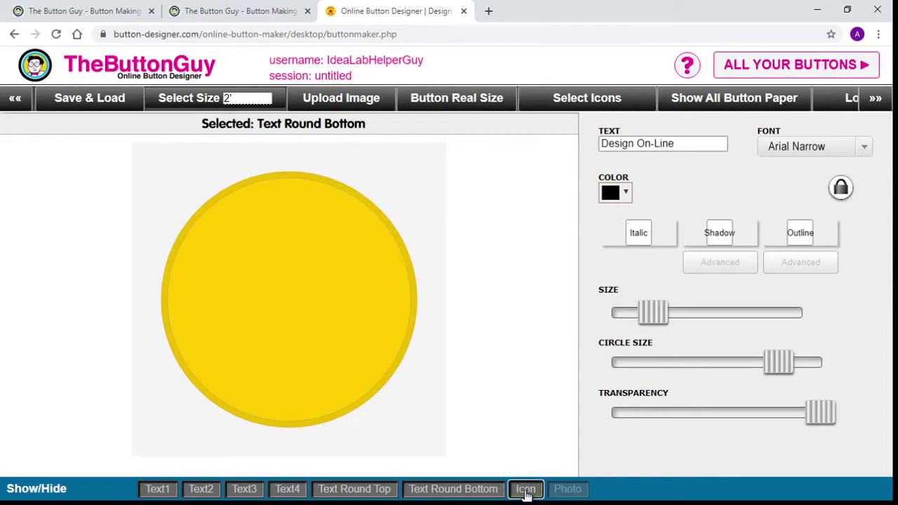
click(526, 491)
click(526, 492)
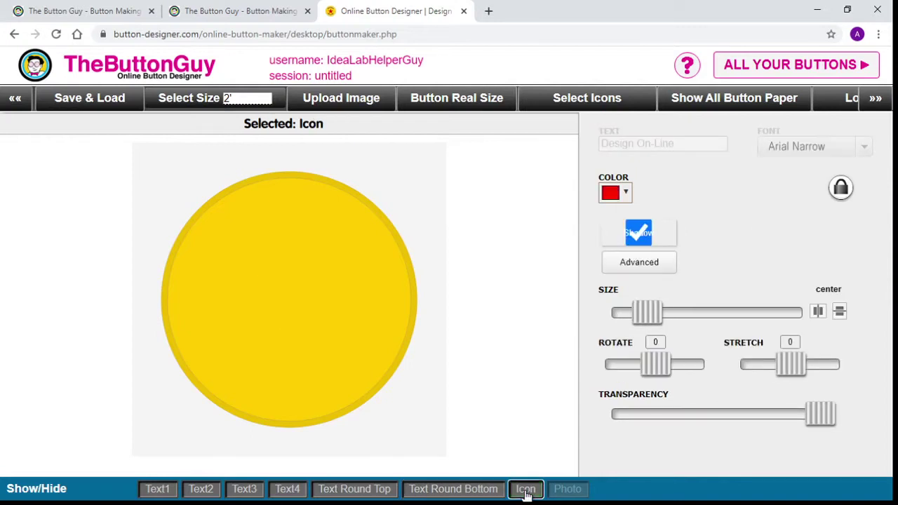
click(526, 492)
click(525, 491)
Change the button's background color to bright blue
click(284, 288)
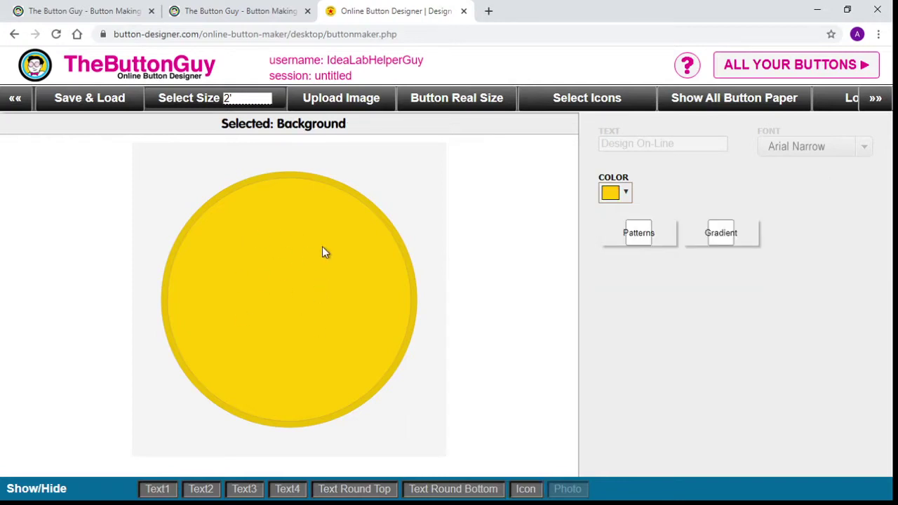
click(628, 195)
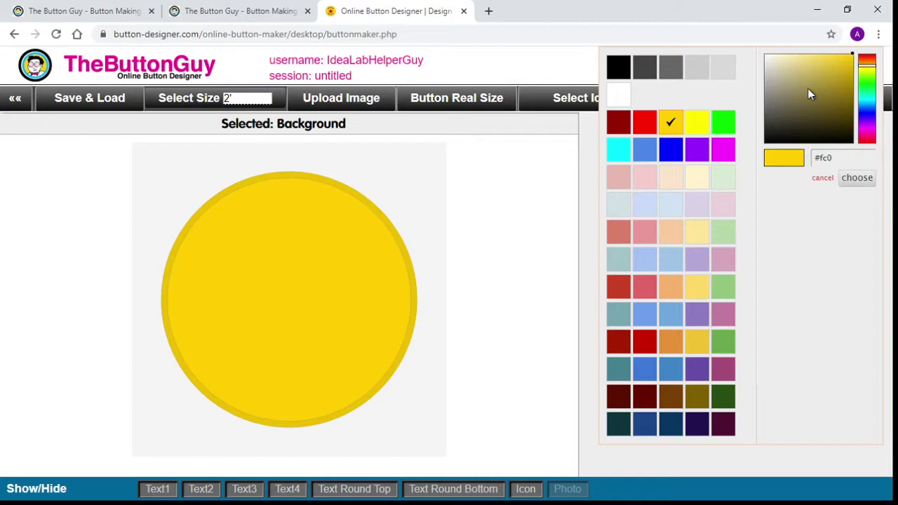
click(673, 150)
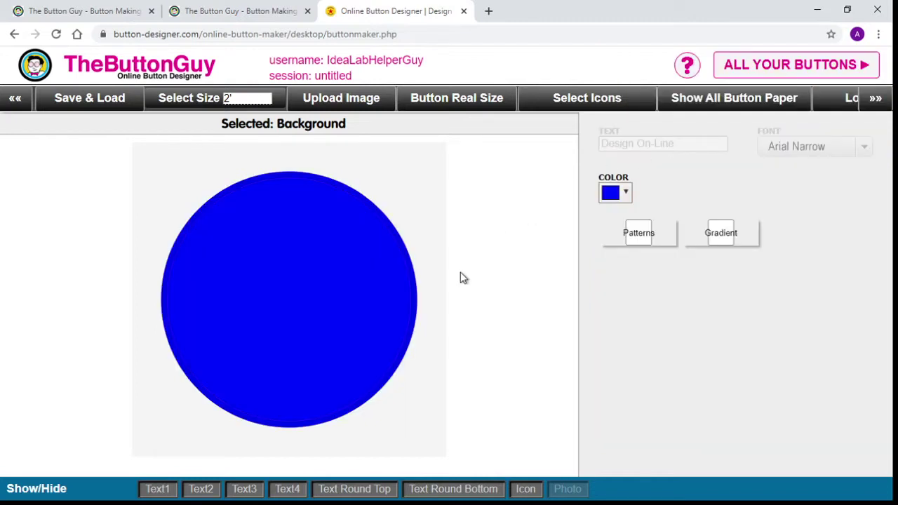
Turn on background patterns and try the black starry, purple-and-blue star and cloud patterns on the button
click(640, 235)
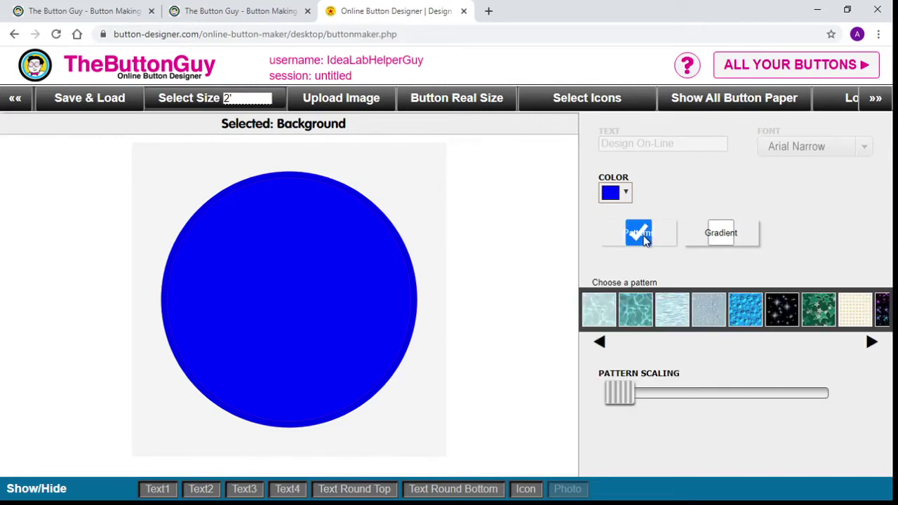
click(784, 310)
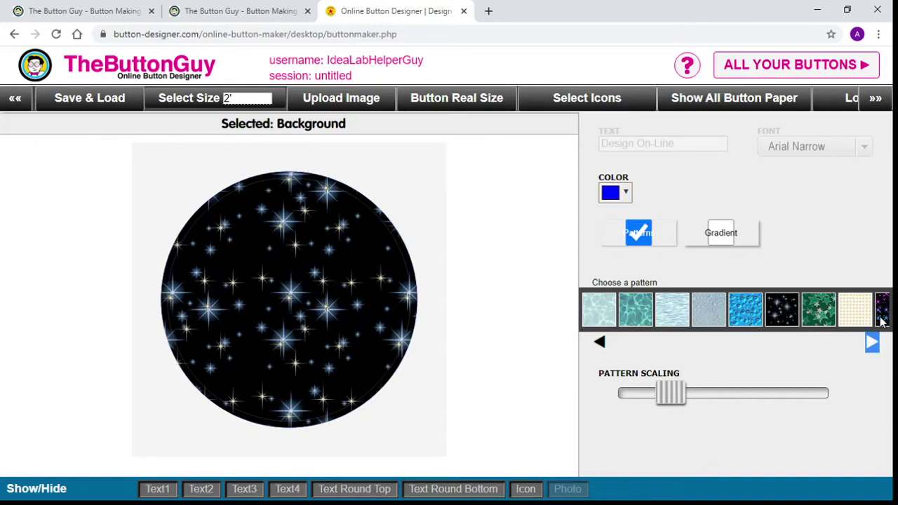
click(881, 319)
click(599, 343)
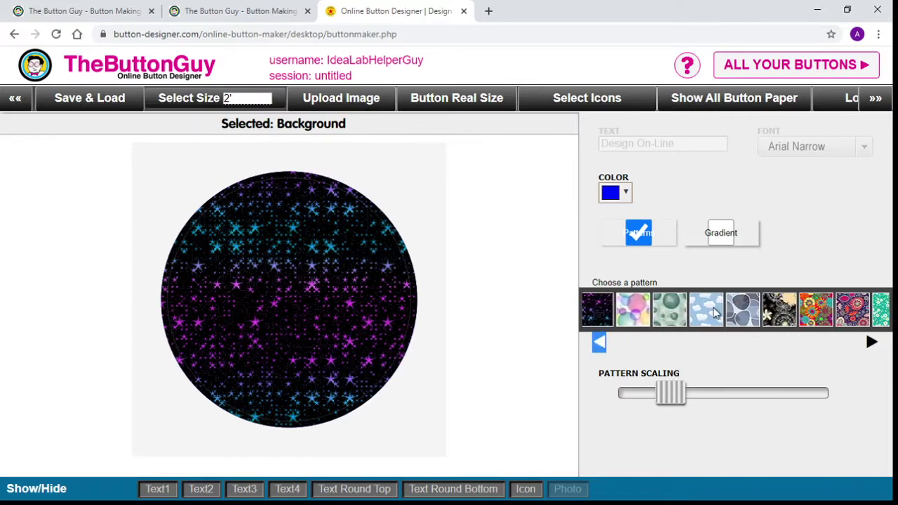
click(715, 313)
click(599, 342)
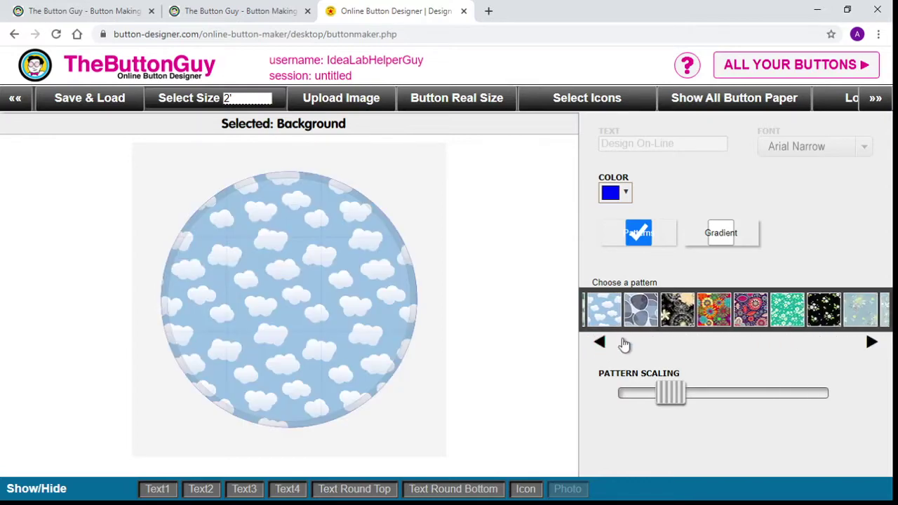
Try the multicolored paisley, green daisy and black floral patterns as the button background
click(761, 309)
click(800, 313)
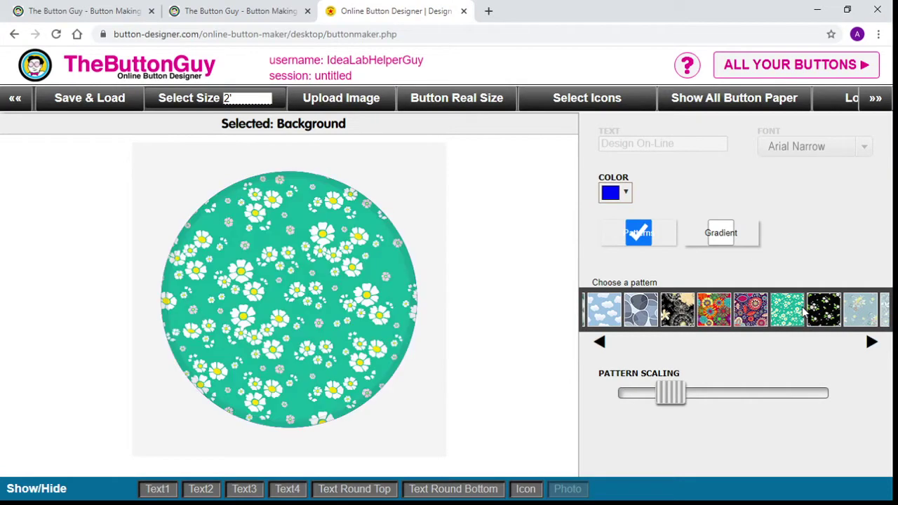
click(823, 314)
Apply the gray, black and white paisley pattern to the button background
click(599, 344)
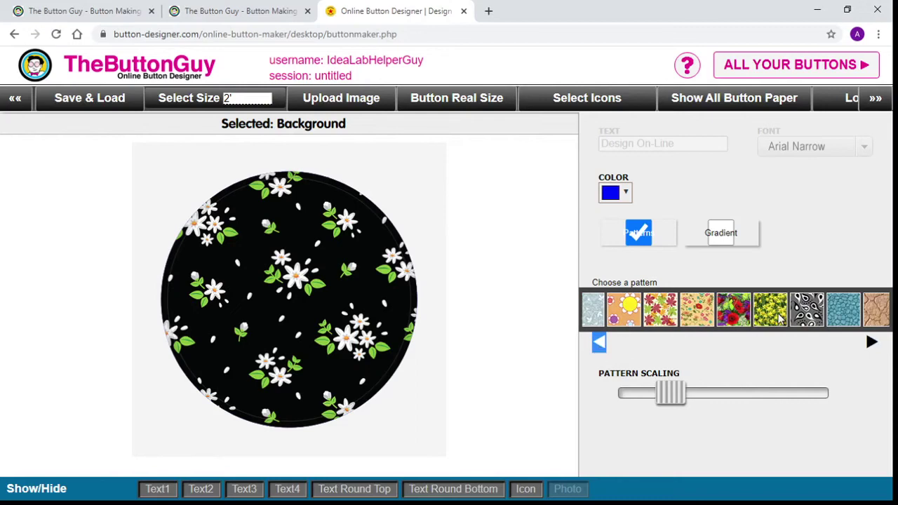
click(809, 317)
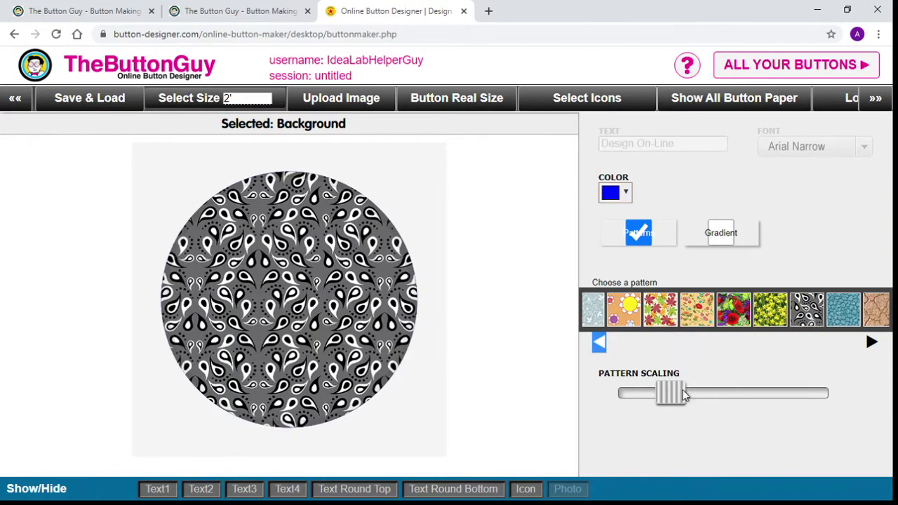
Shrink the paisley background pattern to its smallest scale, and try the orange flower pattern at nearly the largest scale
drag(678, 398, 620, 394)
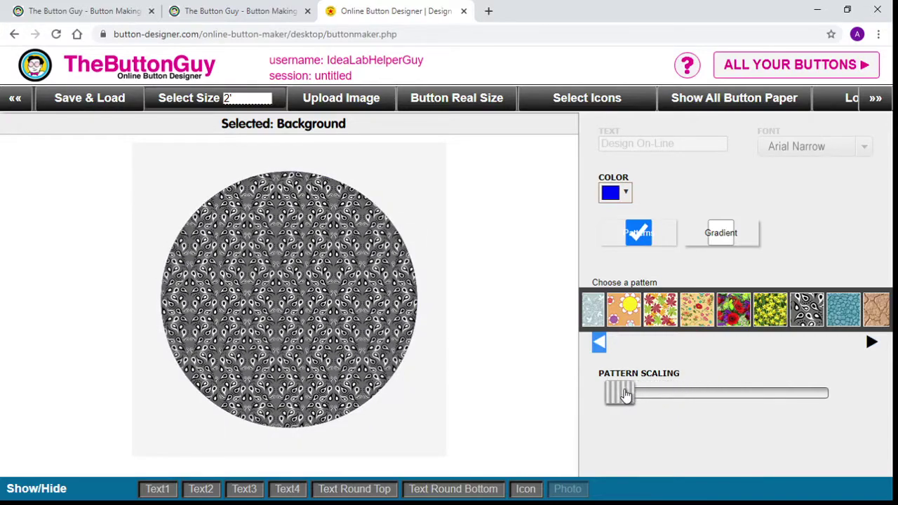
click(598, 342)
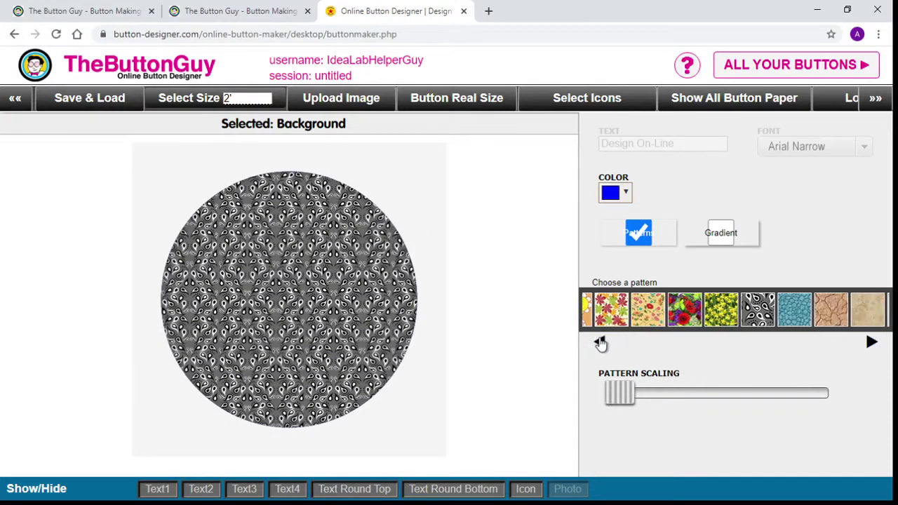
click(872, 342)
click(718, 316)
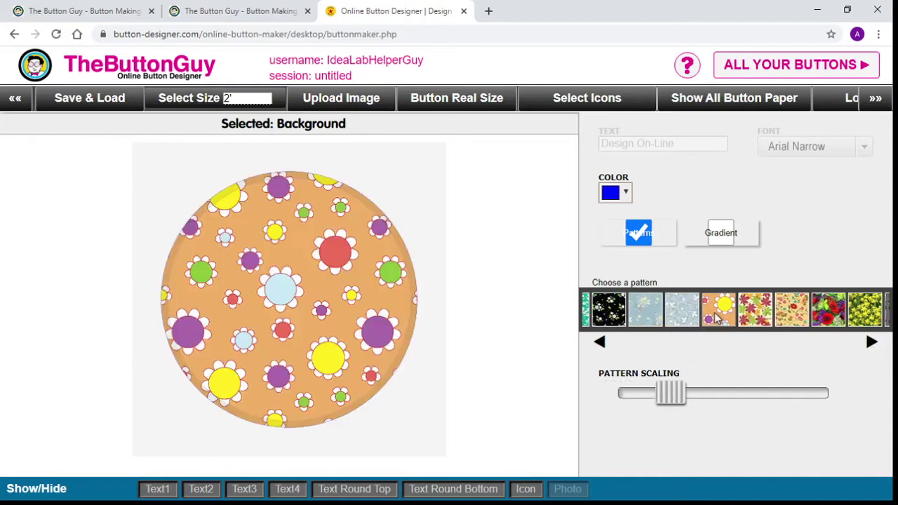
drag(673, 395, 815, 410)
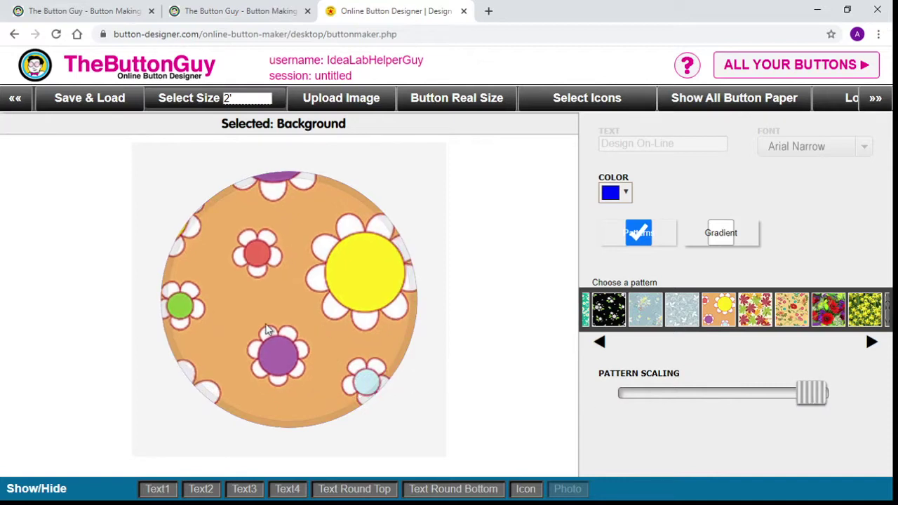
Try a gradient background with yellow as the first color, adjusting the radial gradient amount and switching to linear
click(730, 243)
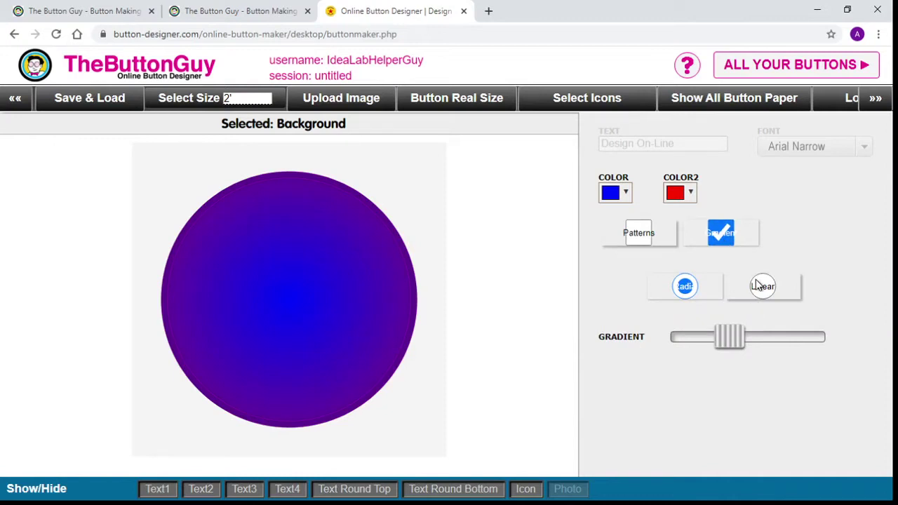
mouse_move(732, 348)
mouse_down()
mouse_move(824, 343)
mouse_move(662, 349)
mouse_move(740, 345)
mouse_up()
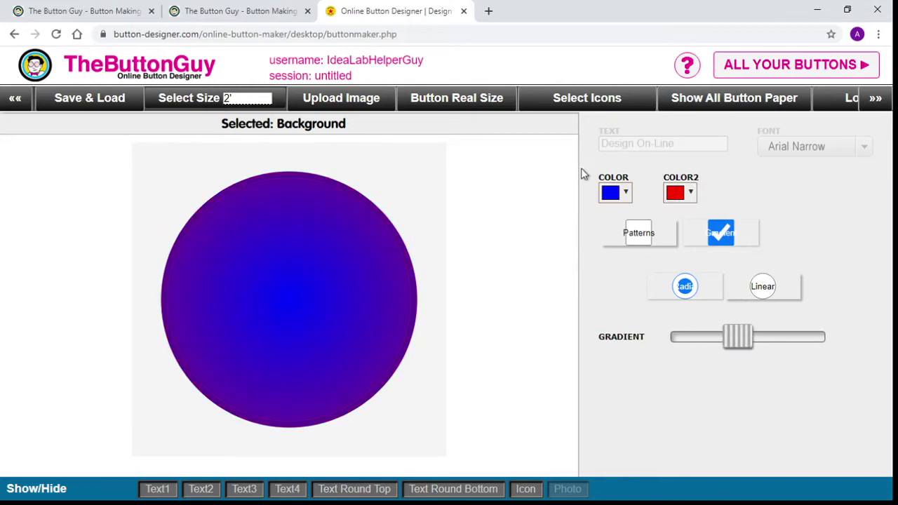
click(624, 195)
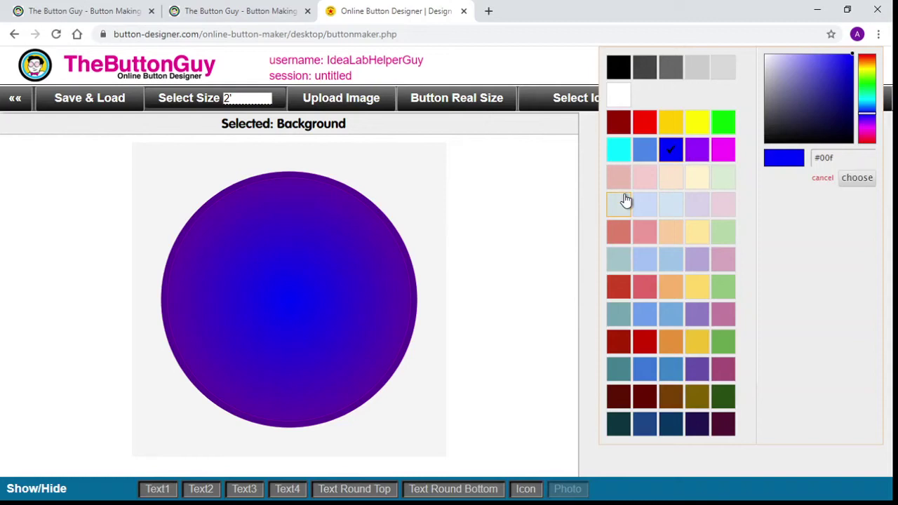
click(697, 124)
drag(752, 349, 776, 340)
click(763, 288)
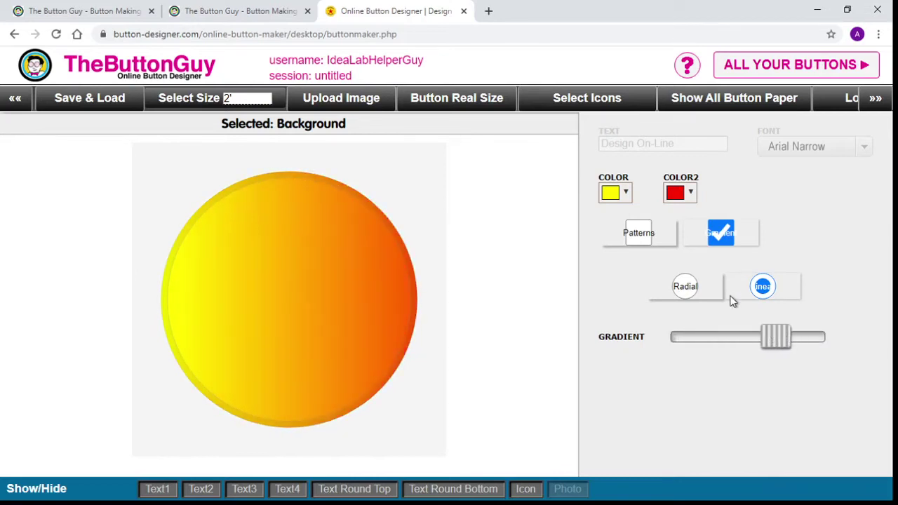
Switch the background to patterns, apply the orange flower pattern and scale it up slightly
click(638, 234)
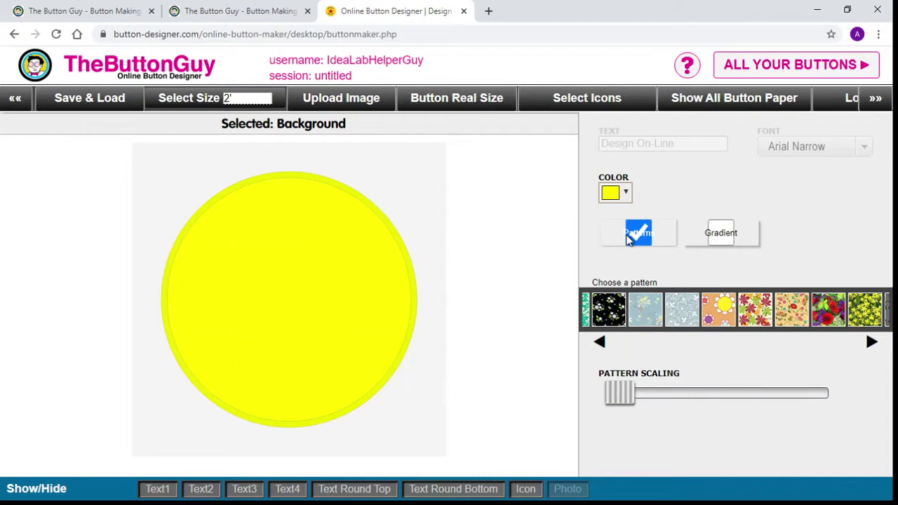
click(723, 313)
drag(671, 399, 690, 398)
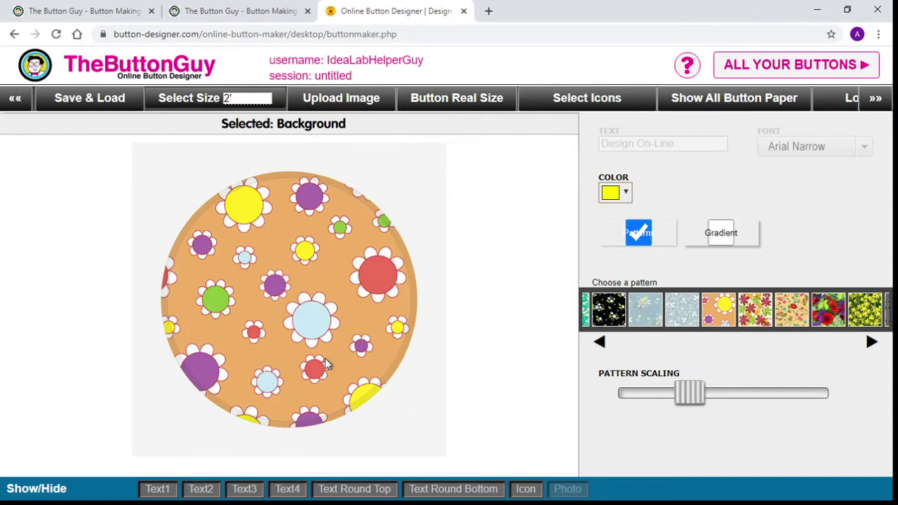
Show the curved text along the button's upper edge and change its wording to "Making Buttons"
click(334, 492)
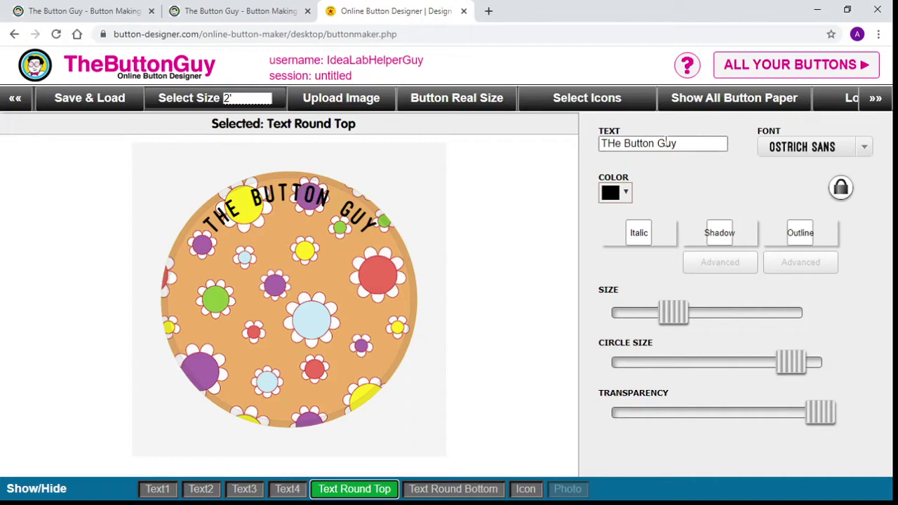
drag(696, 145, 578, 157)
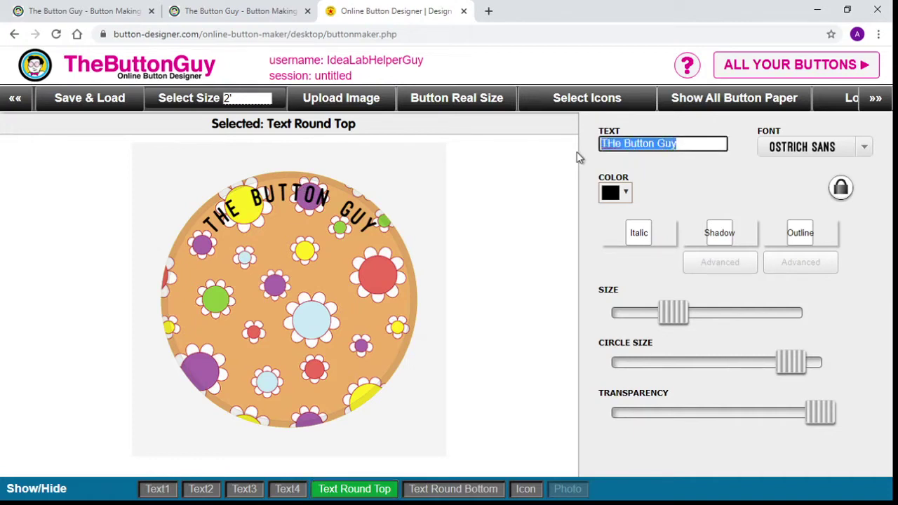
text(Making Buttons)
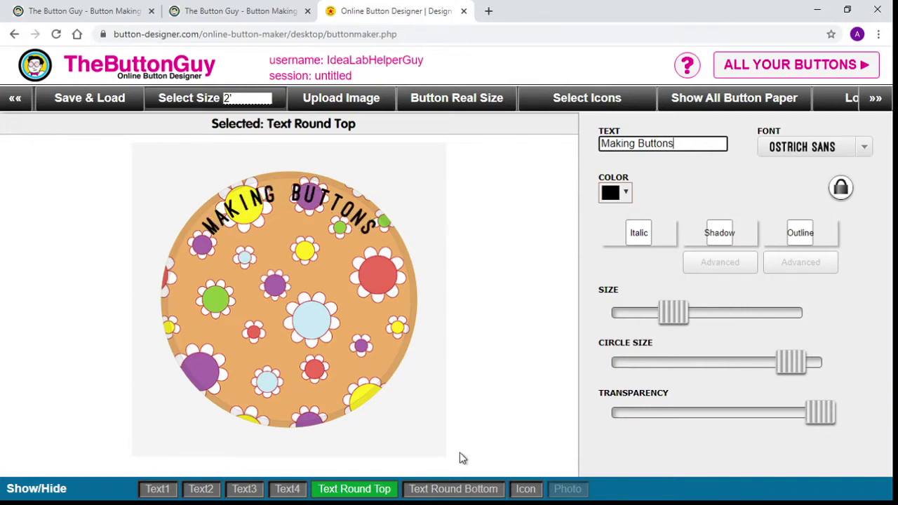
Show the curved text along the button's lower edge and change its wording to "Is Fun!!!!!!!!"
click(456, 490)
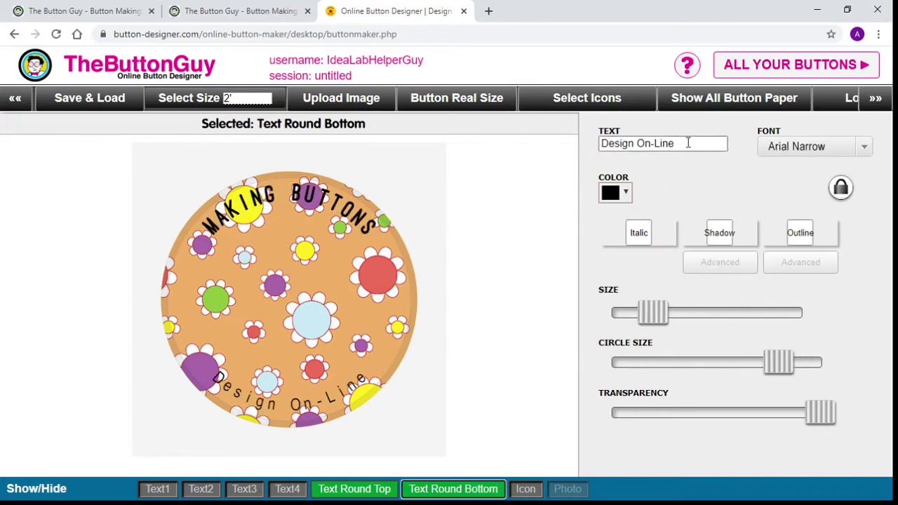
drag(688, 142, 574, 148)
text(Is )
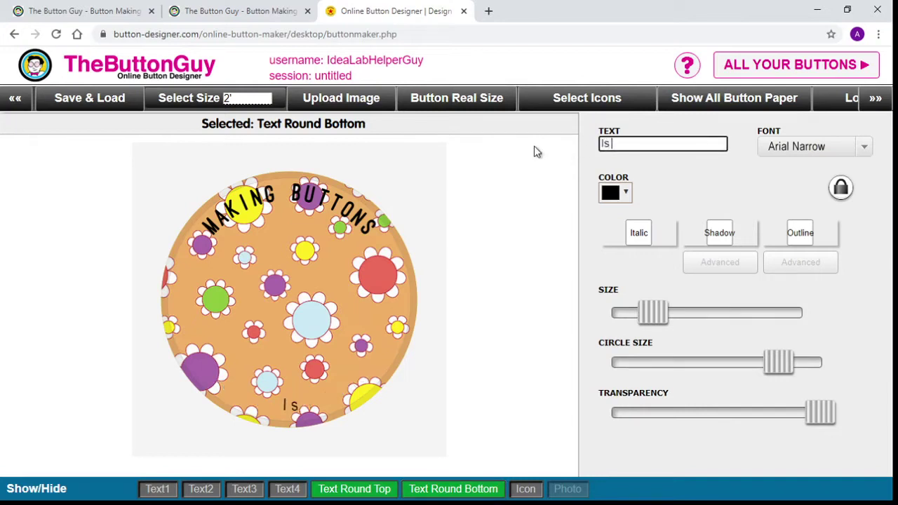
text(Fun)
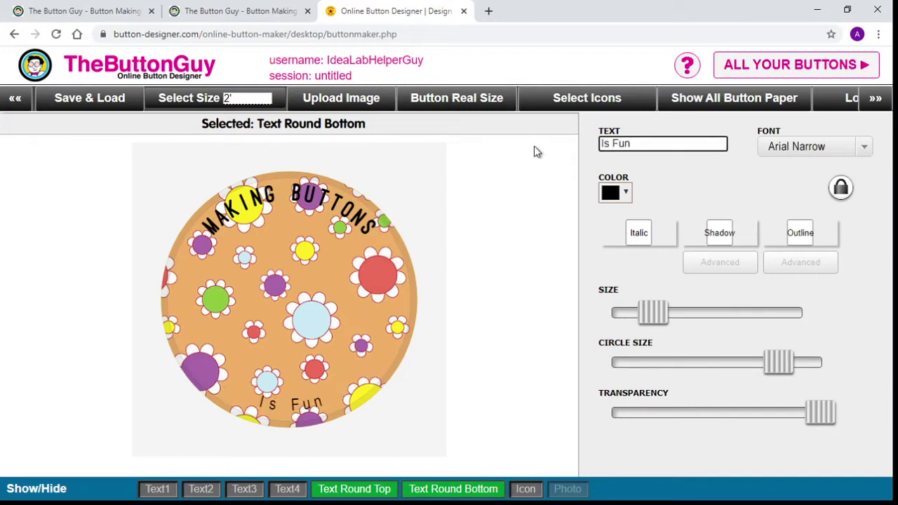
text(!!!!!!)
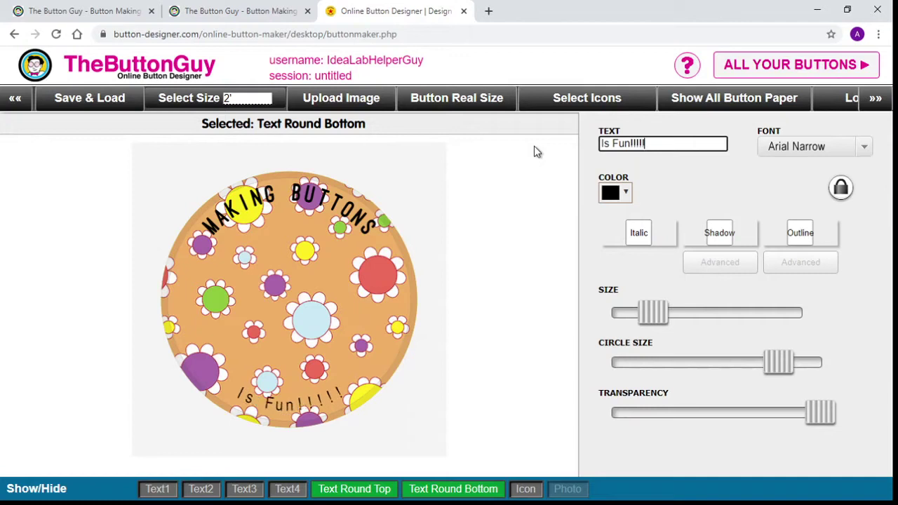
text(!!!)
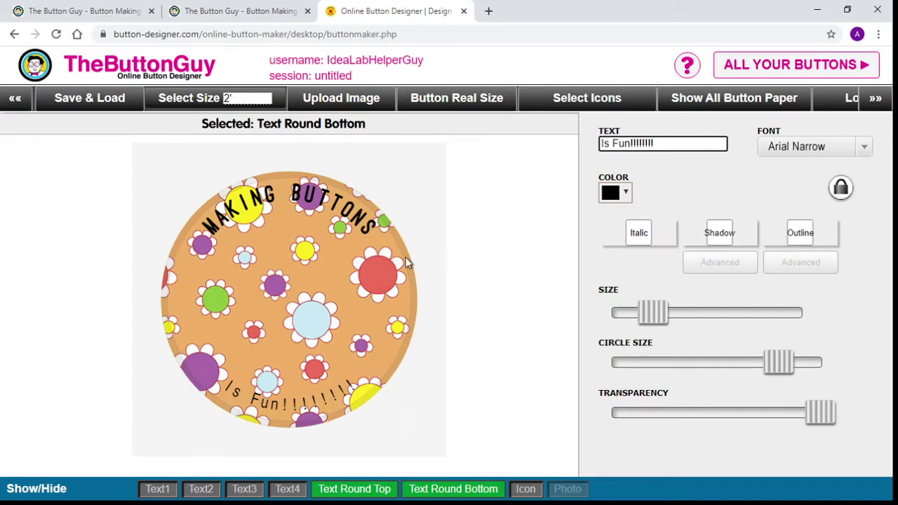
Browse the available fonts for the curved "Making Buttons" text and try Lobster
click(364, 228)
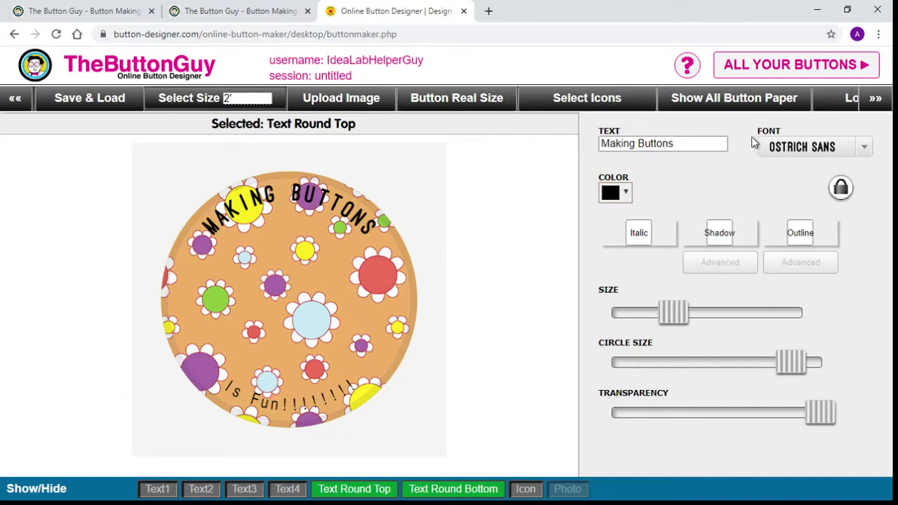
click(865, 149)
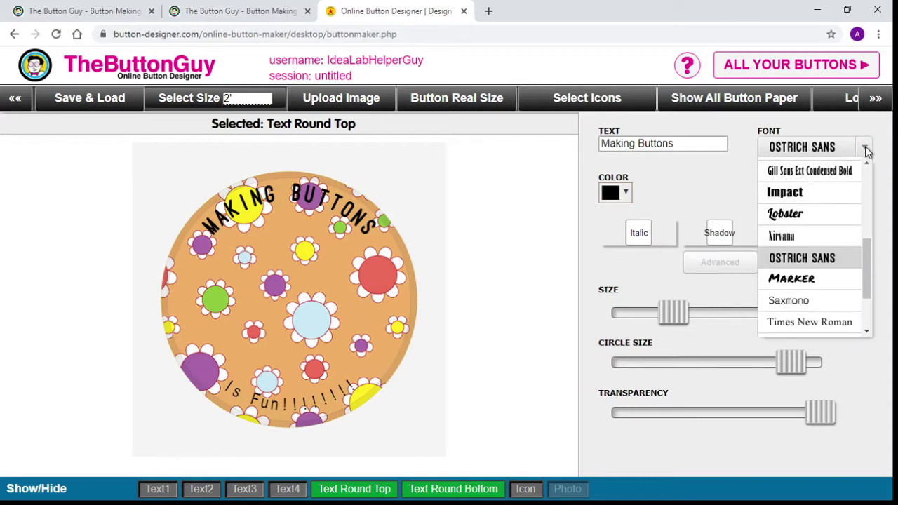
scroll(850, 232, down, 2)
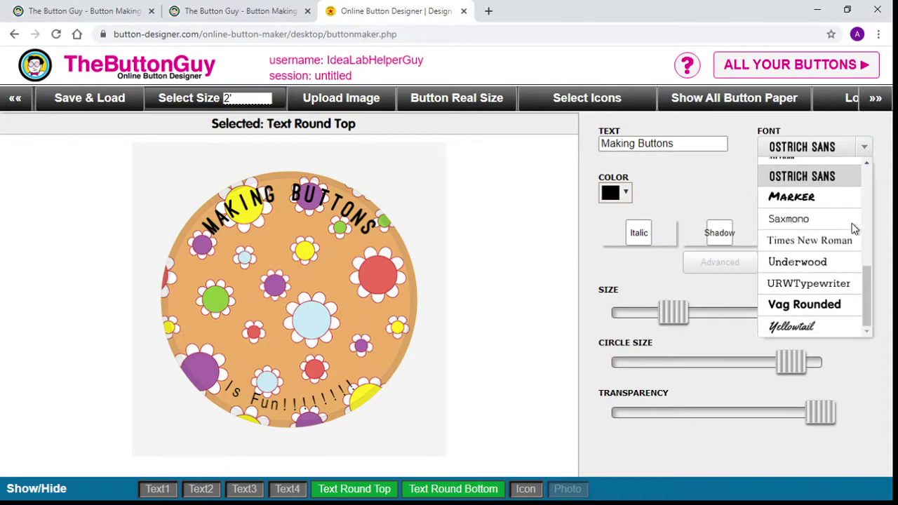
scroll(846, 259, up, 6)
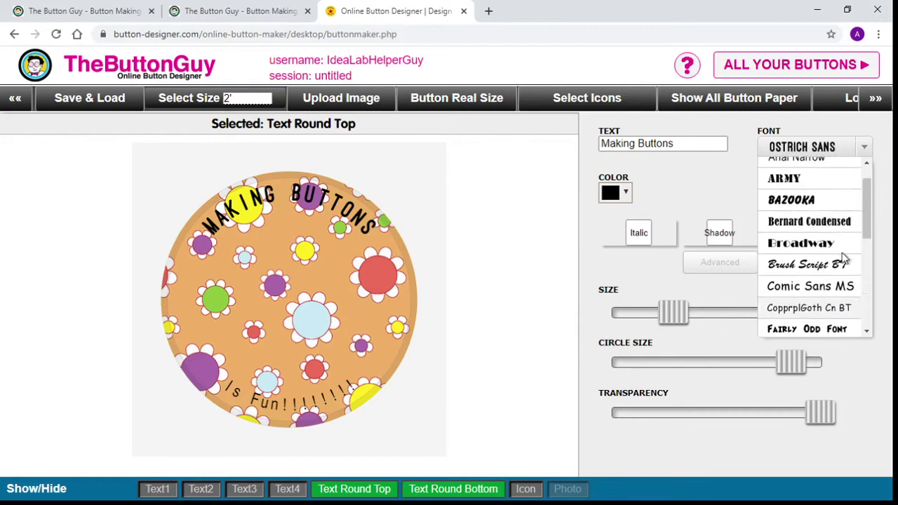
scroll(839, 257, down, 8)
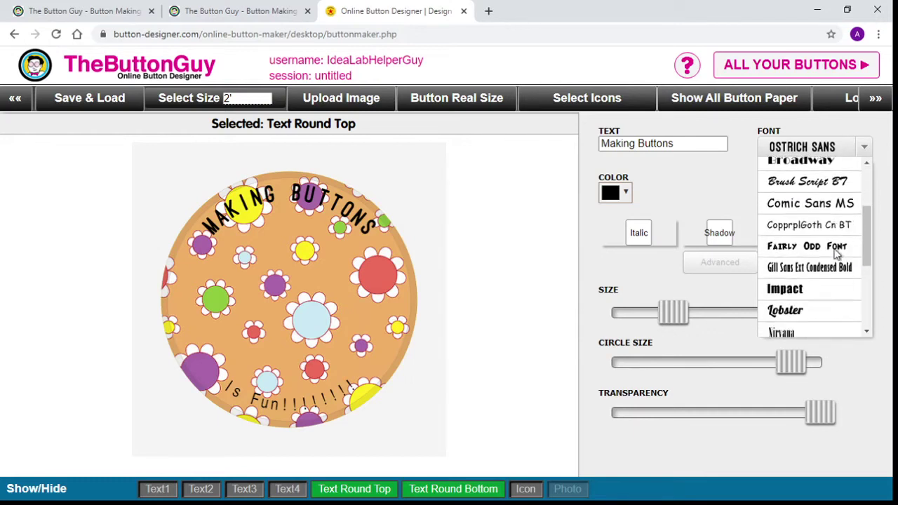
scroll(792, 211, up, 1)
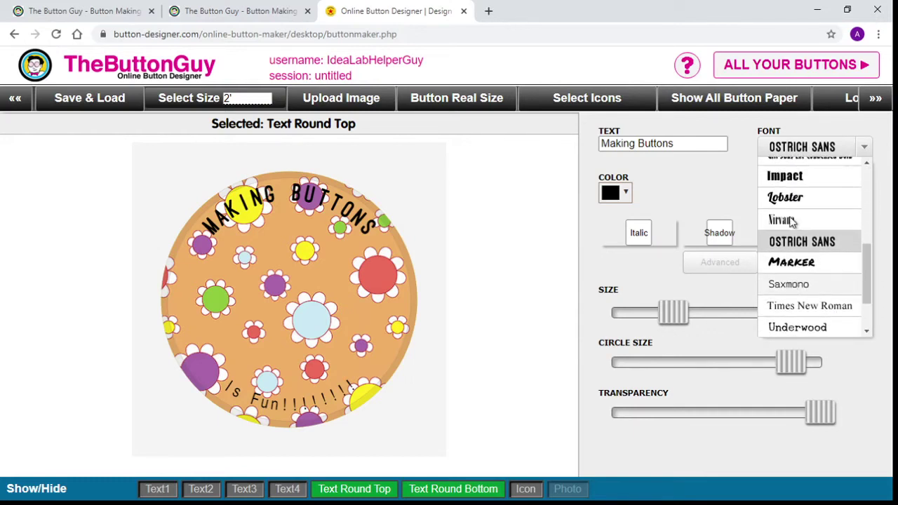
click(790, 202)
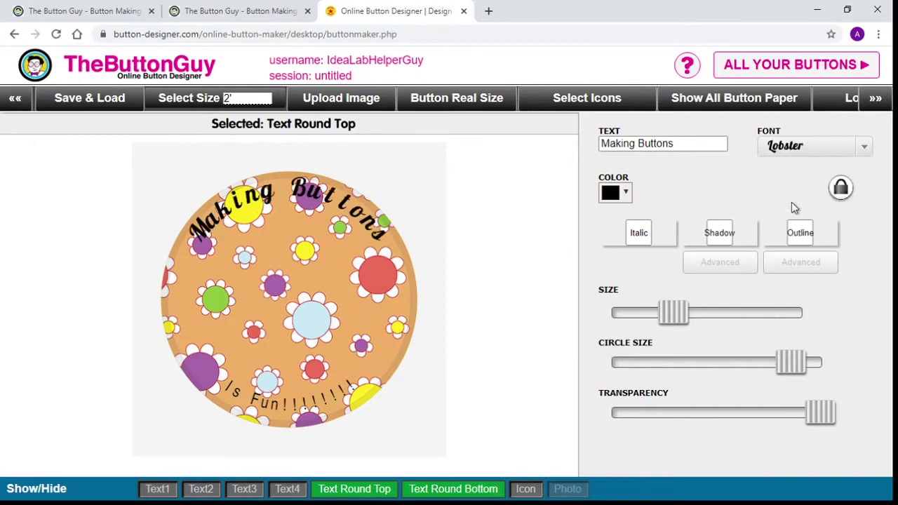
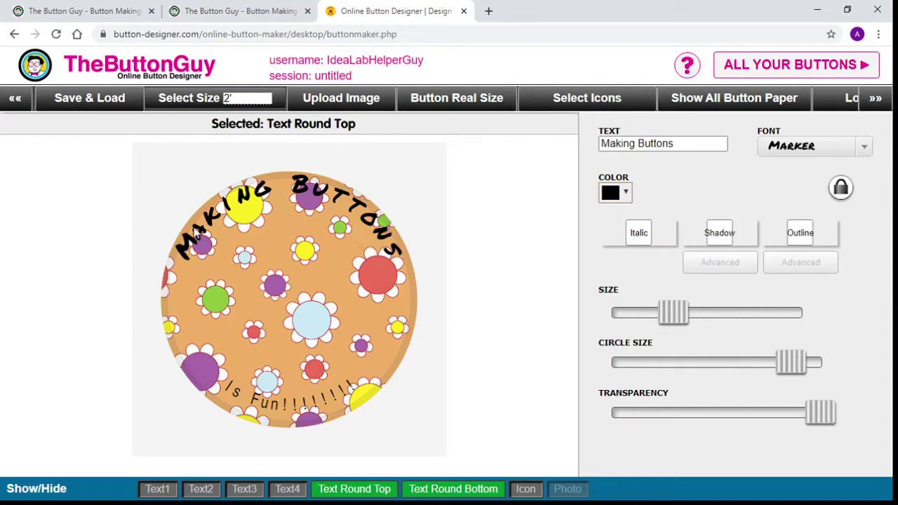
Try the italic and shadow effects on the "Making Buttons" text, turning each one off again
click(640, 237)
click(640, 237)
click(720, 237)
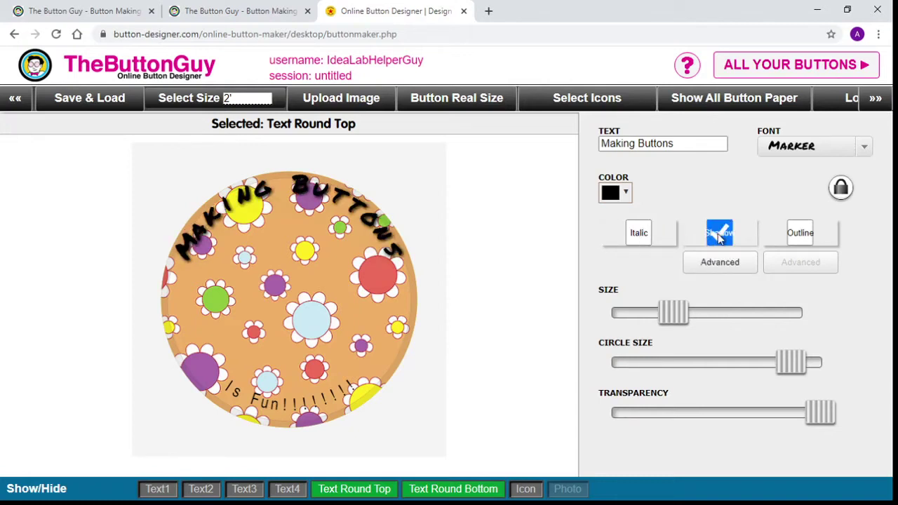
click(720, 237)
Outline the "Making Buttons" text, trying yellow before choosing white, and set the outline to maximum thickness
click(808, 236)
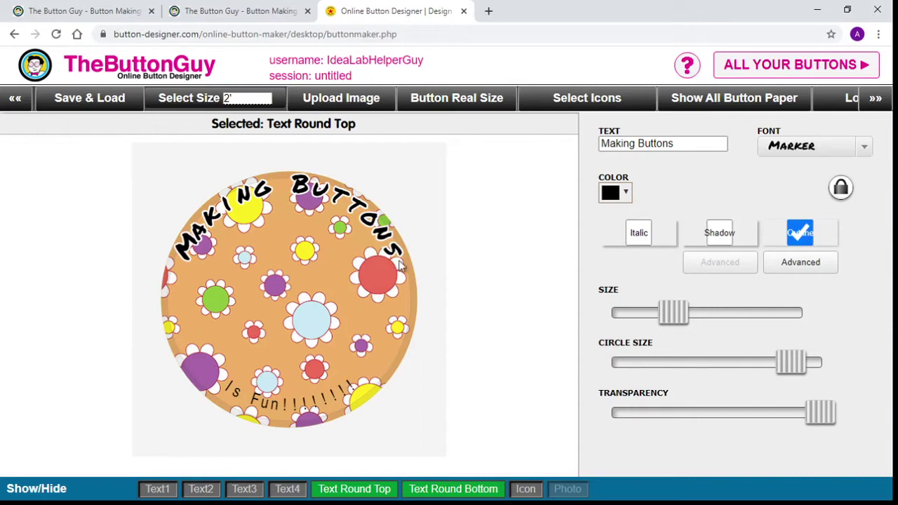
click(802, 265)
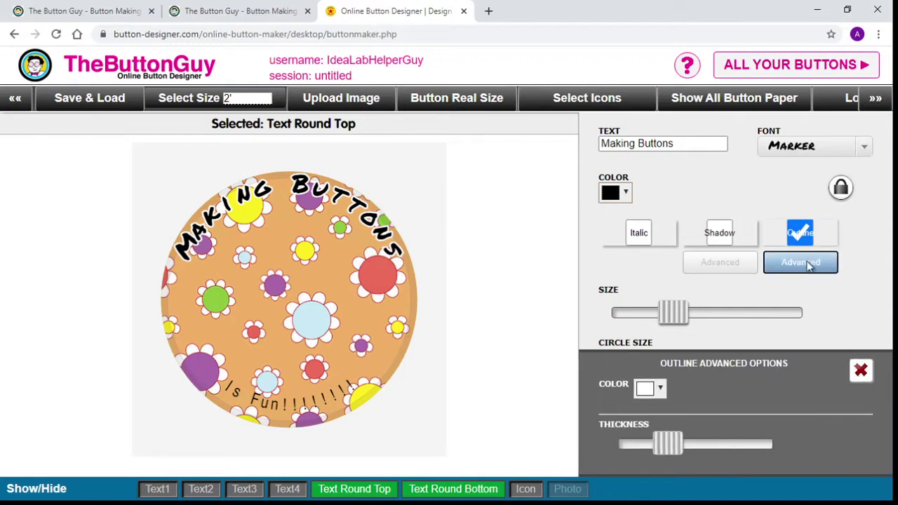
click(660, 390)
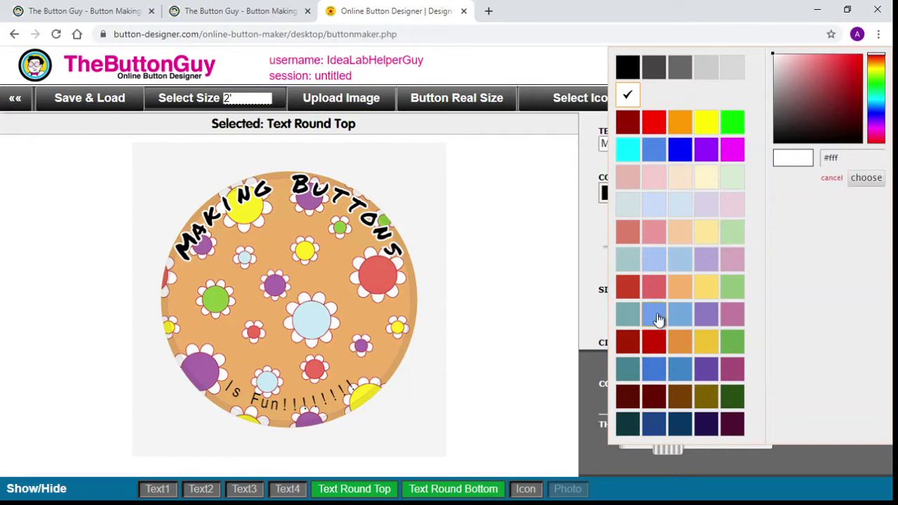
click(707, 124)
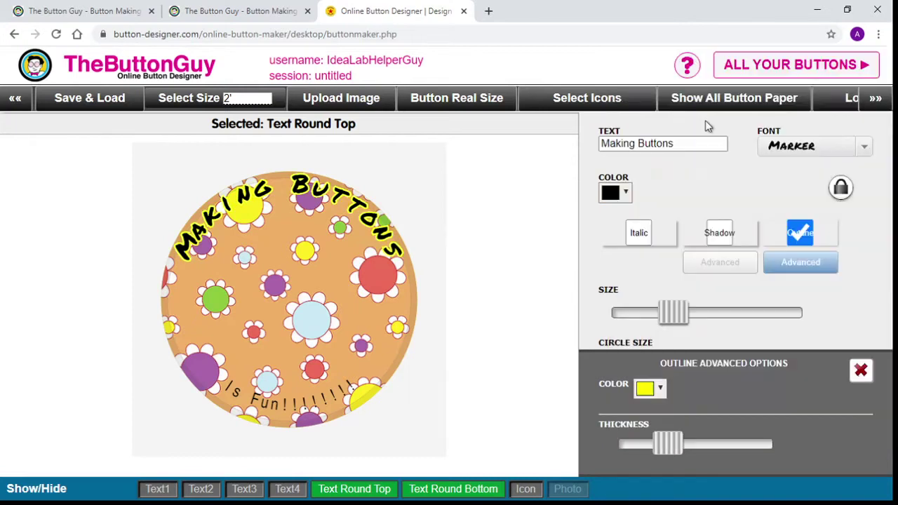
click(653, 382)
click(622, 103)
drag(669, 449, 773, 454)
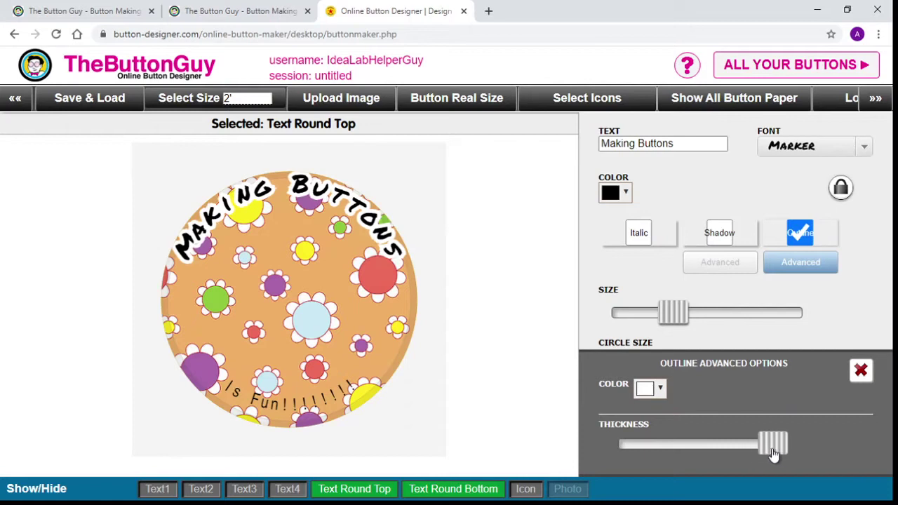
click(860, 372)
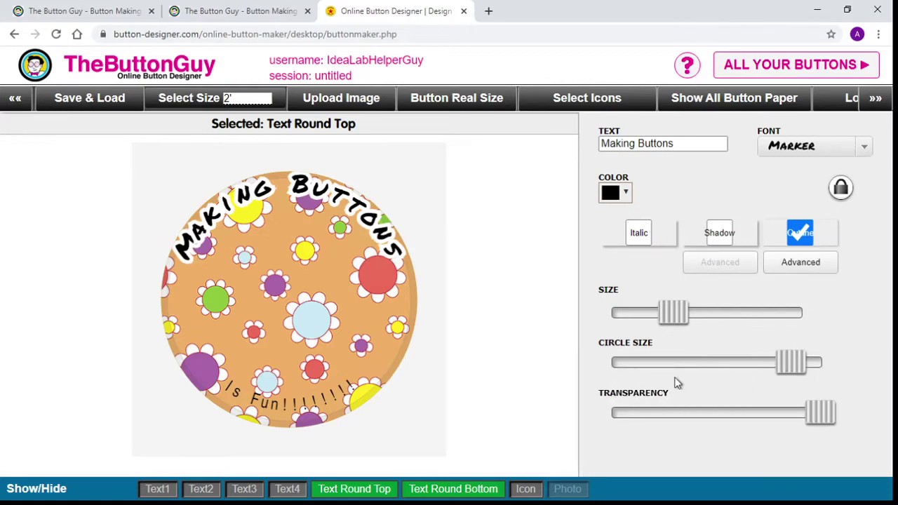
Try different sizes and circle sizes for the "Making Buttons" text, settling on slightly larger letters and a slightly smaller circle
drag(675, 318, 791, 320)
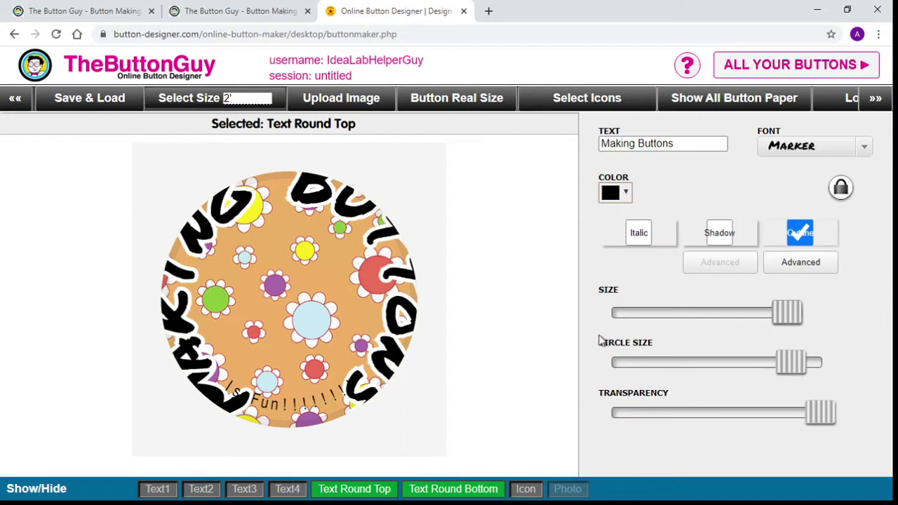
drag(786, 367, 742, 375)
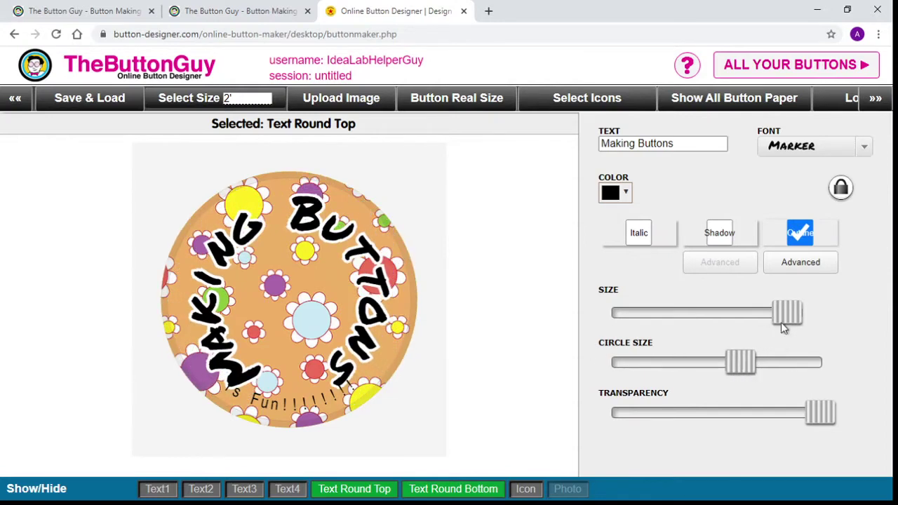
drag(783, 333, 695, 332)
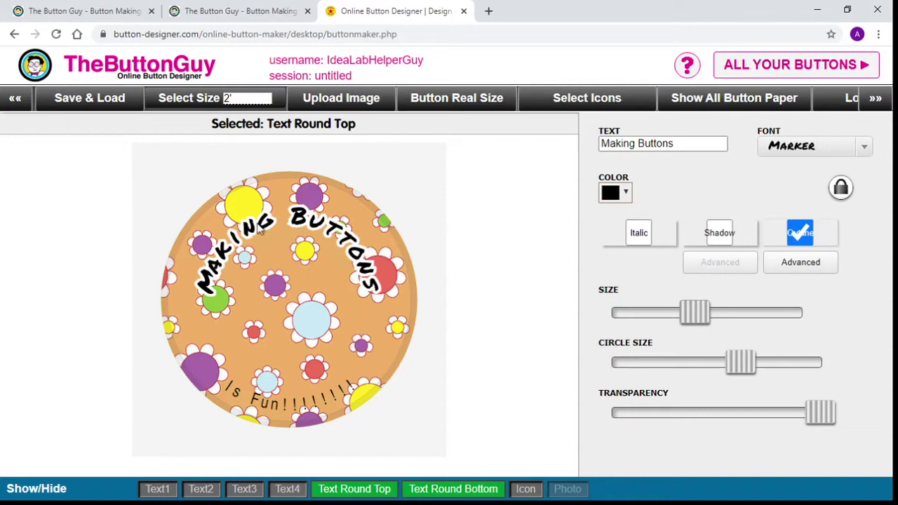
drag(742, 363, 770, 364)
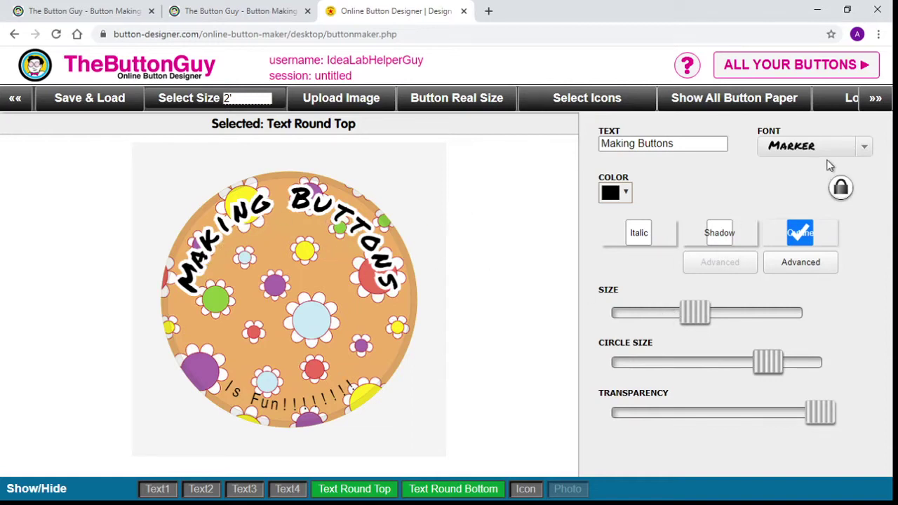
Change the font of the curved "Is Fun!!!!!!!!" text to Marker
click(297, 409)
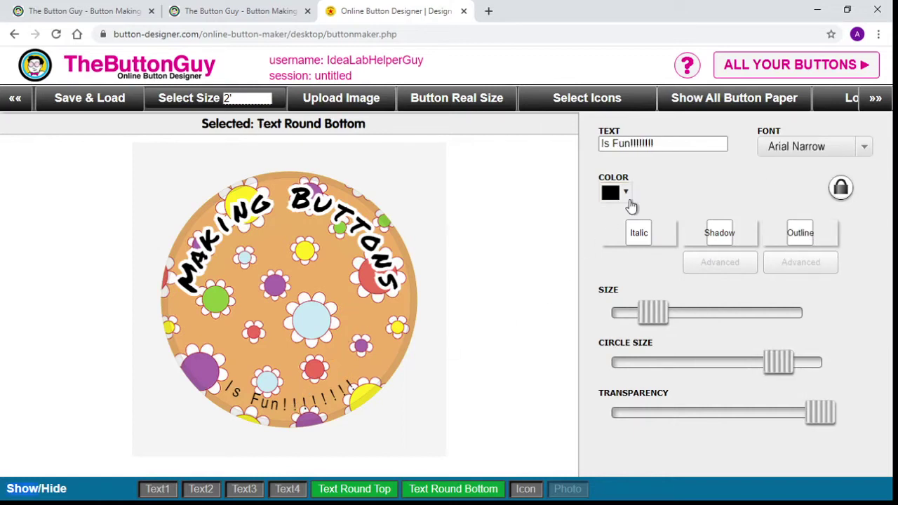
click(869, 155)
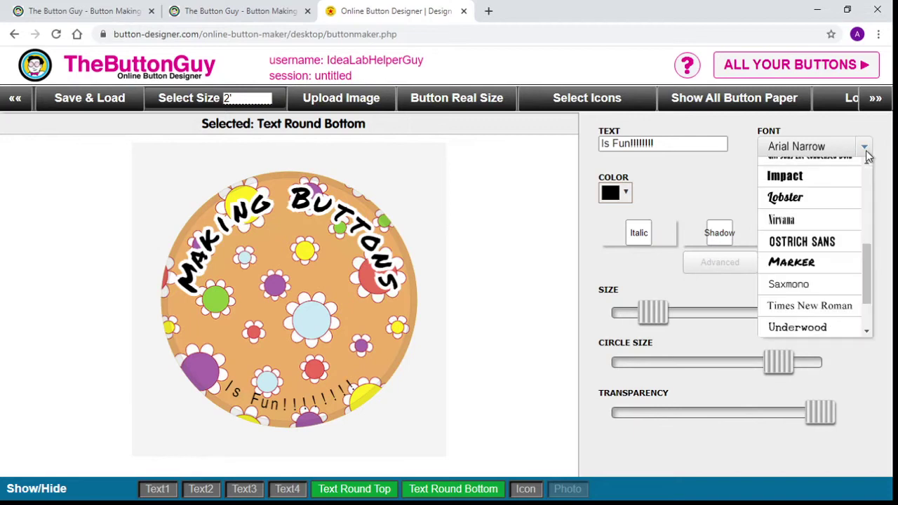
click(812, 263)
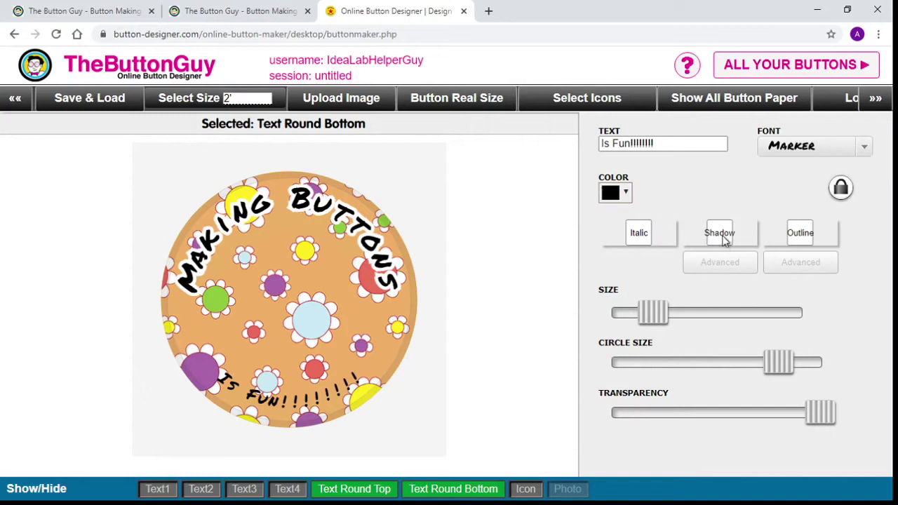
Add a white outline of near-maximum thickness to the "Is Fun!!!!!!!!" text and enlarge the letters to about the middle of the size range
click(798, 237)
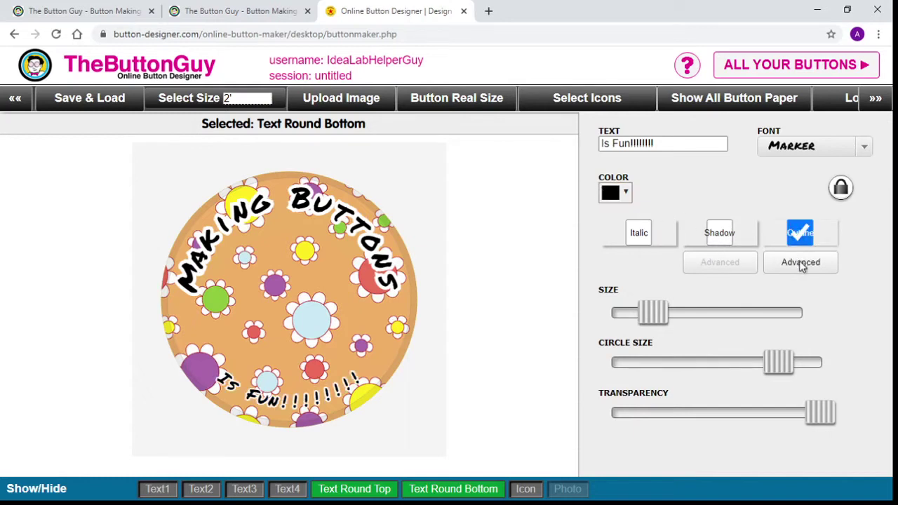
click(801, 264)
drag(674, 449, 748, 449)
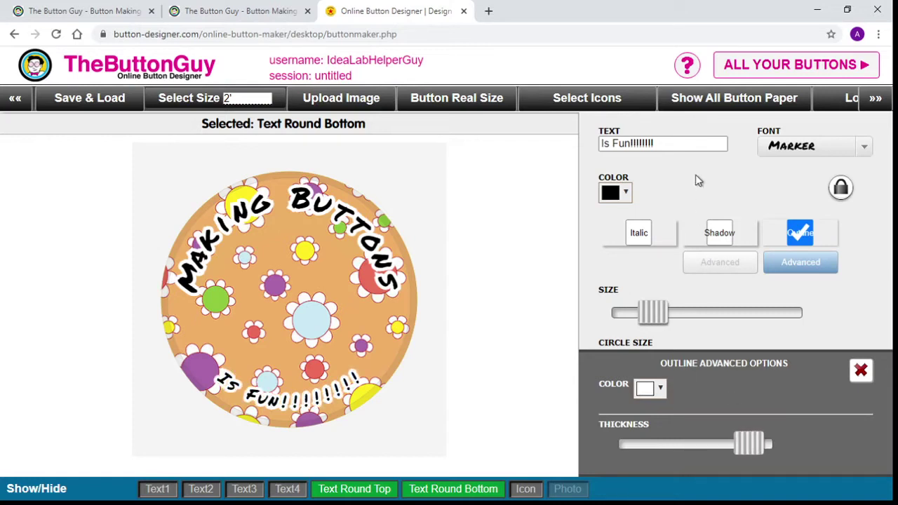
click(861, 370)
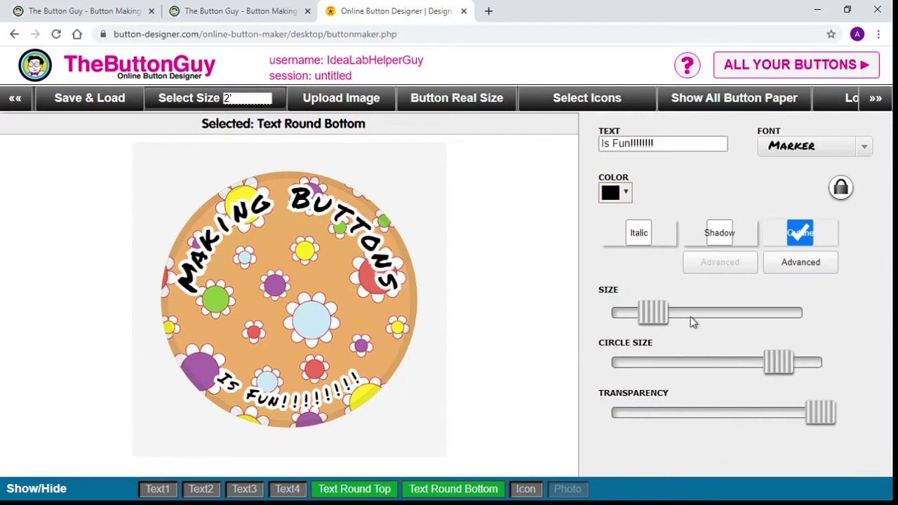
drag(662, 315, 721, 318)
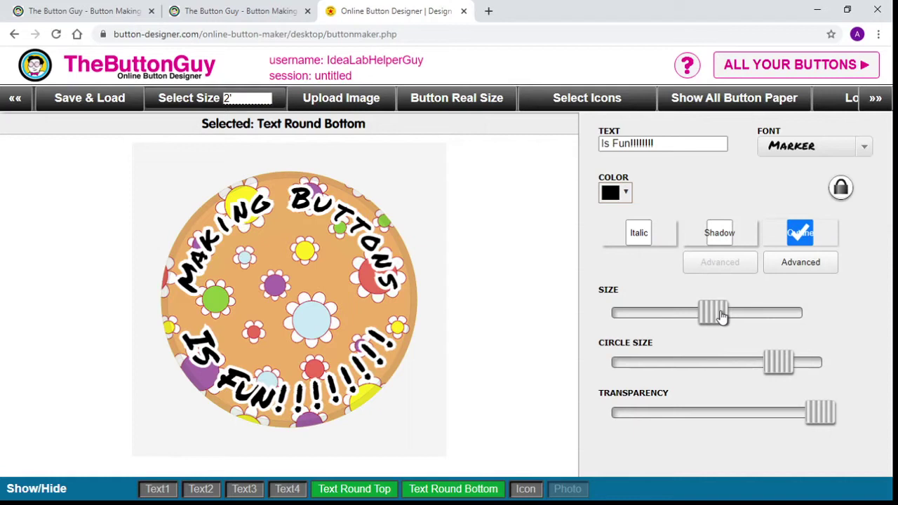
drag(725, 317, 717, 318)
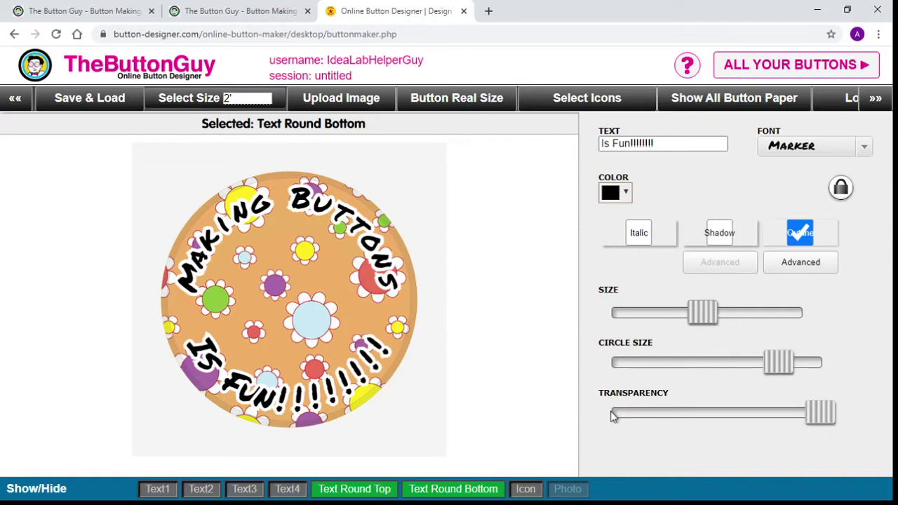
Try showing the Text3 and Text2 lines on the button, hiding both again
click(244, 489)
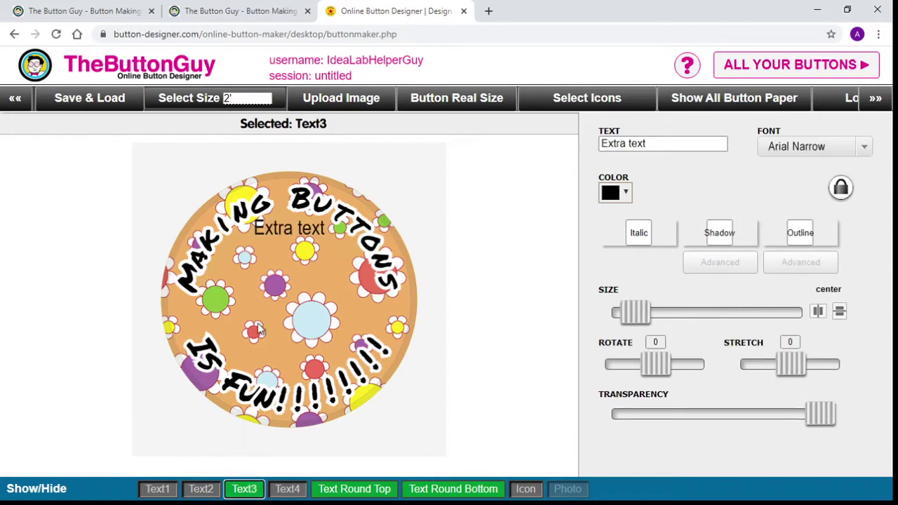
click(209, 493)
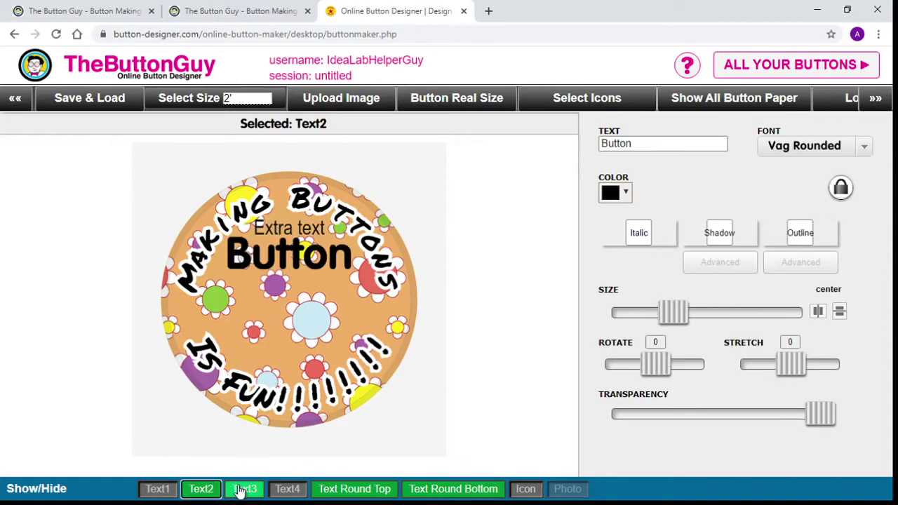
click(244, 493)
click(201, 491)
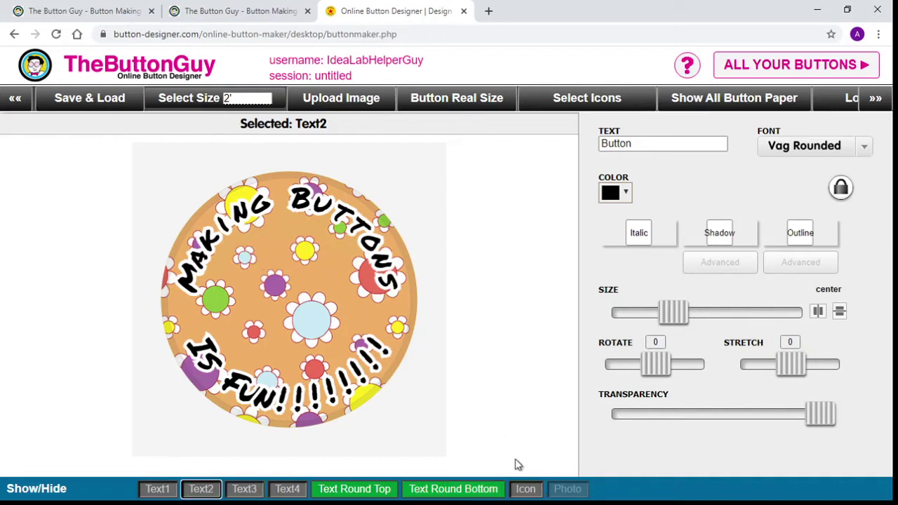
Show the icon on the button and browse the icon collection to replace the maple leaf with the solid thumbs-up
click(526, 492)
click(526, 492)
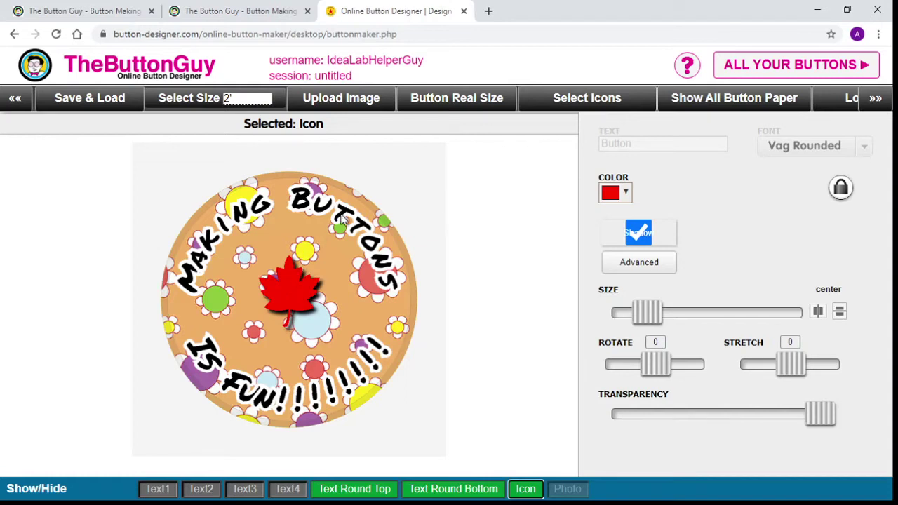
click(583, 101)
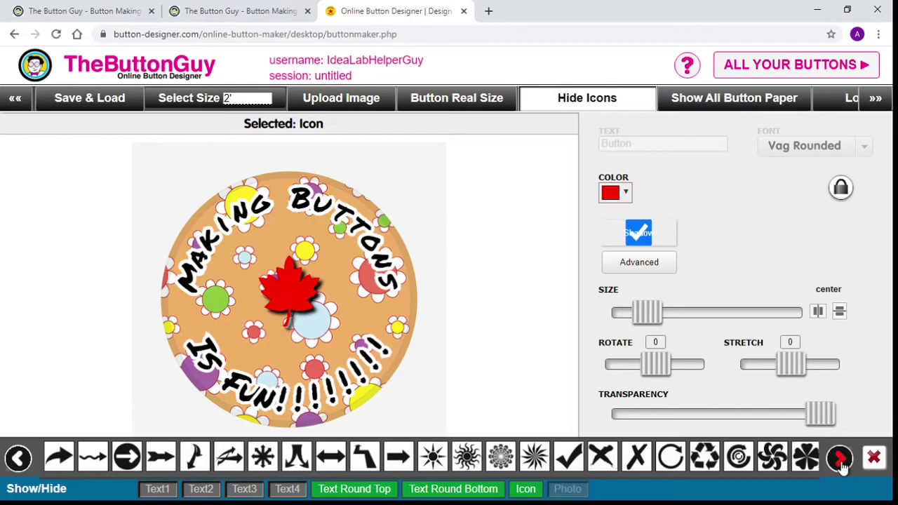
click(21, 459)
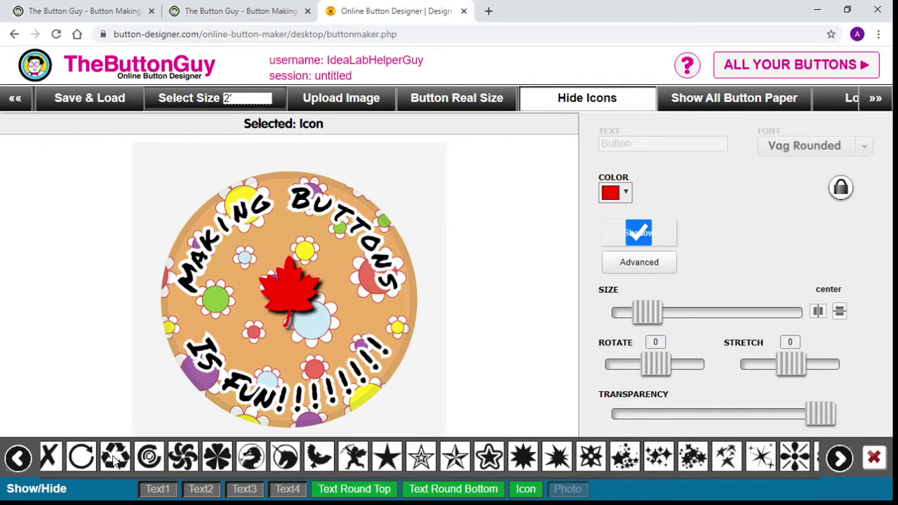
mouse_move(25, 459)
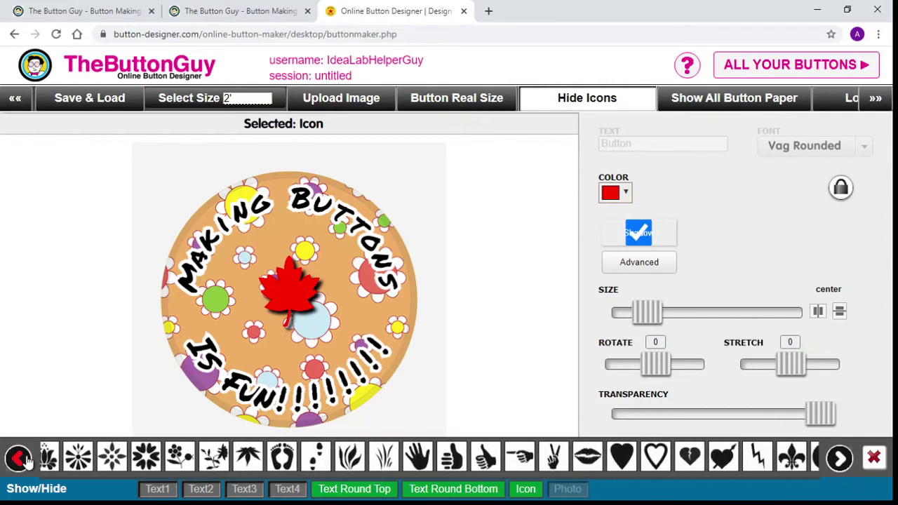
click(453, 457)
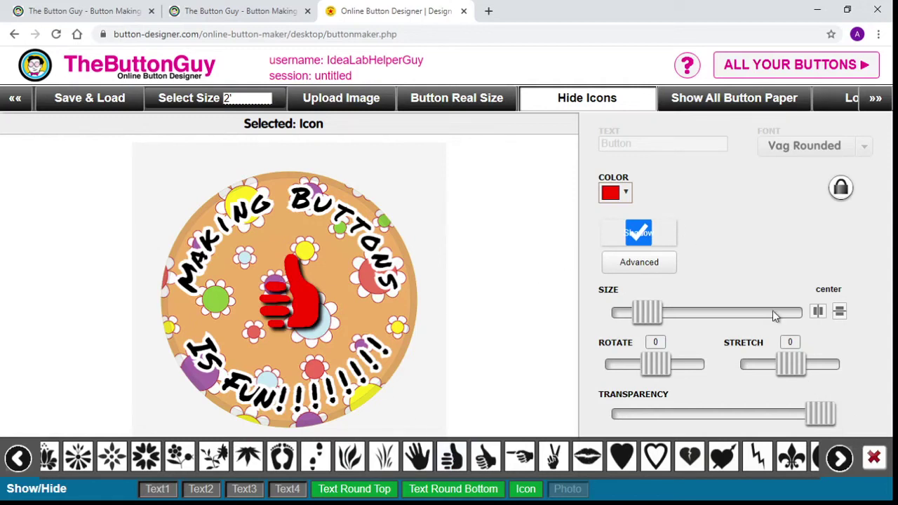
Colour the thumbs-up icon black and its shadow white
click(611, 193)
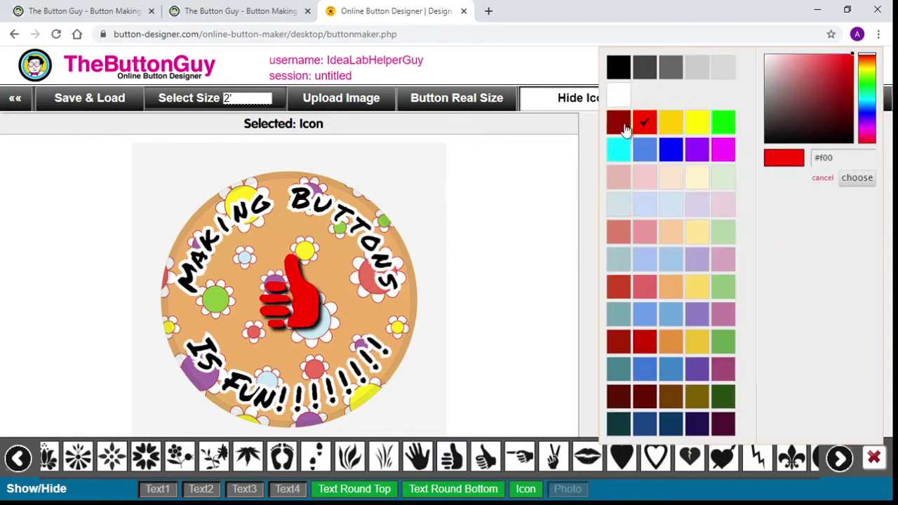
click(617, 68)
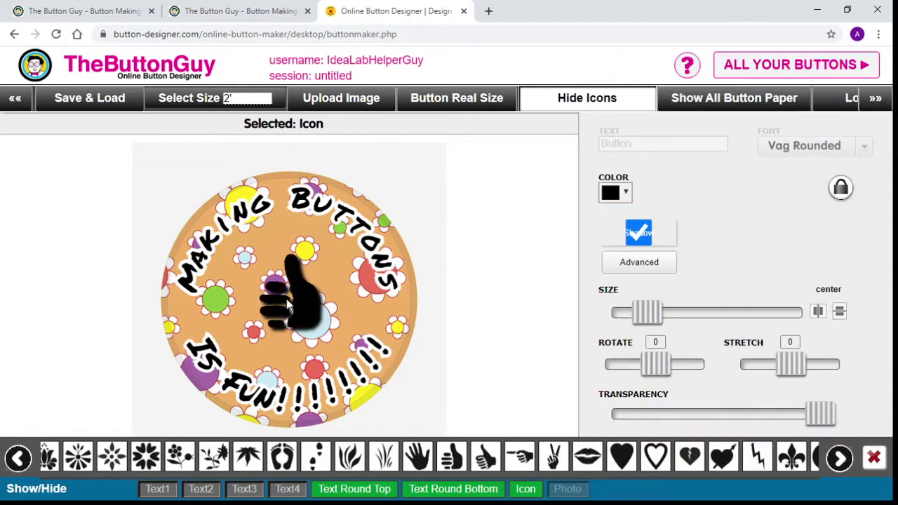
click(640, 265)
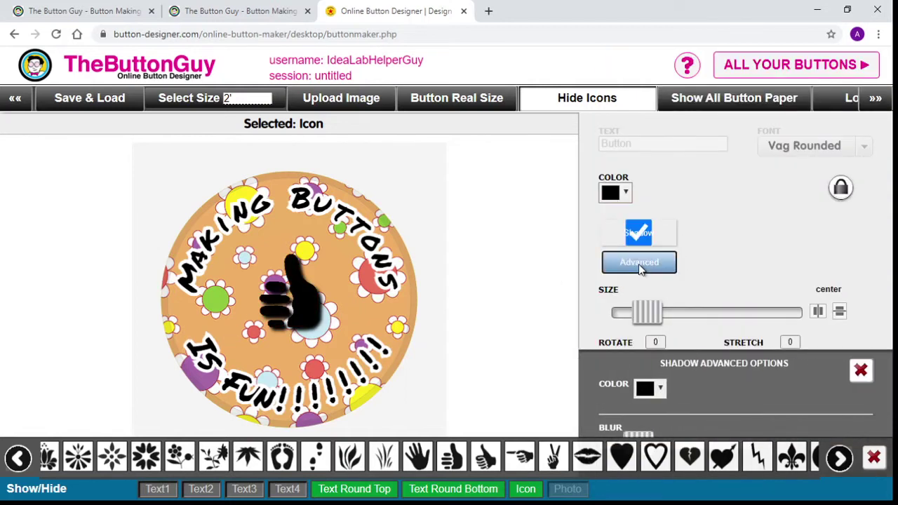
click(650, 388)
click(627, 100)
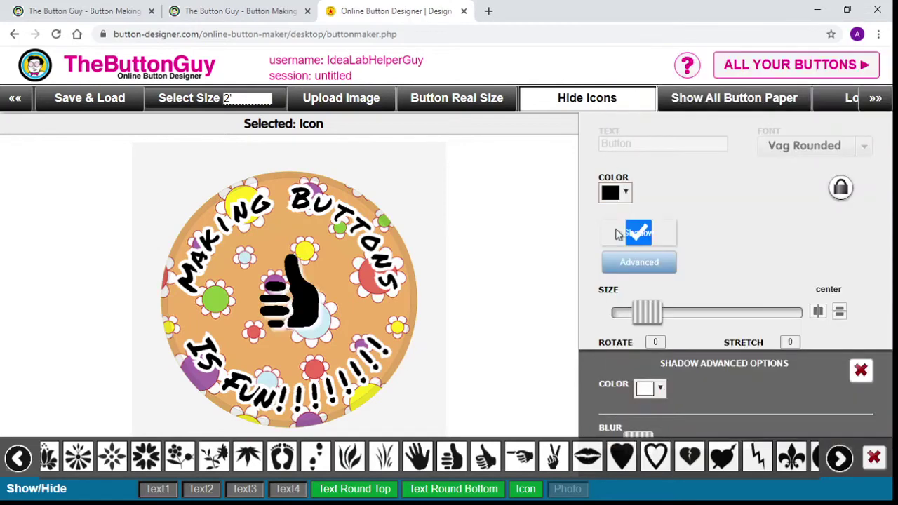
Close the icon collection, increase the blur of the icon's white shadow, and enlarge the thumbs-up slightly
click(873, 457)
drag(638, 445, 713, 448)
mouse_move(717, 449)
mouse_down()
mouse_move(741, 450)
mouse_move(601, 458)
mouse_move(718, 460)
mouse_up()
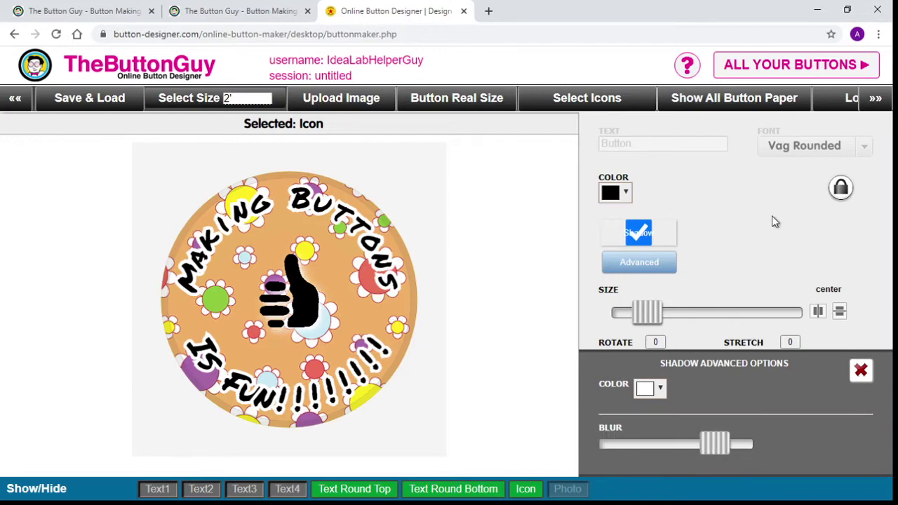
click(861, 371)
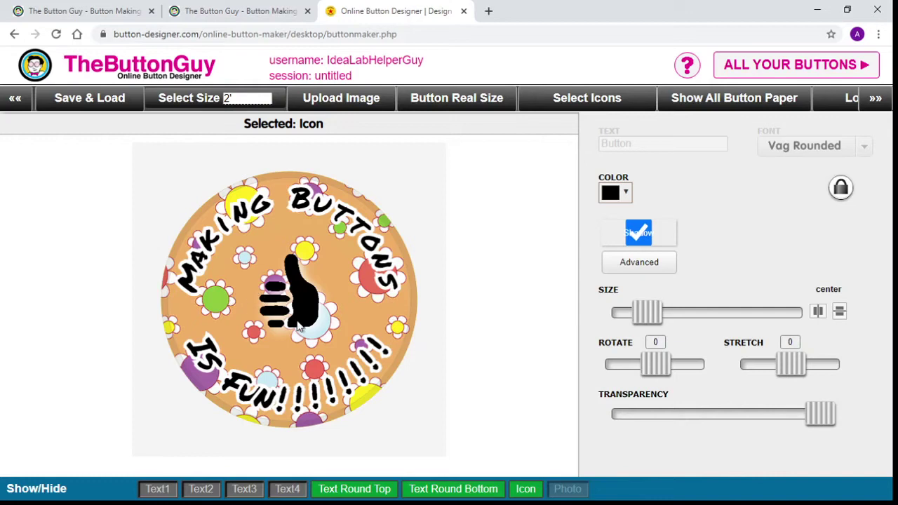
drag(653, 318, 671, 329)
Try rotating the thumbs-up icon upside down and stretching it narrower, resetting both rotation and stretch to 0
drag(659, 365, 710, 362)
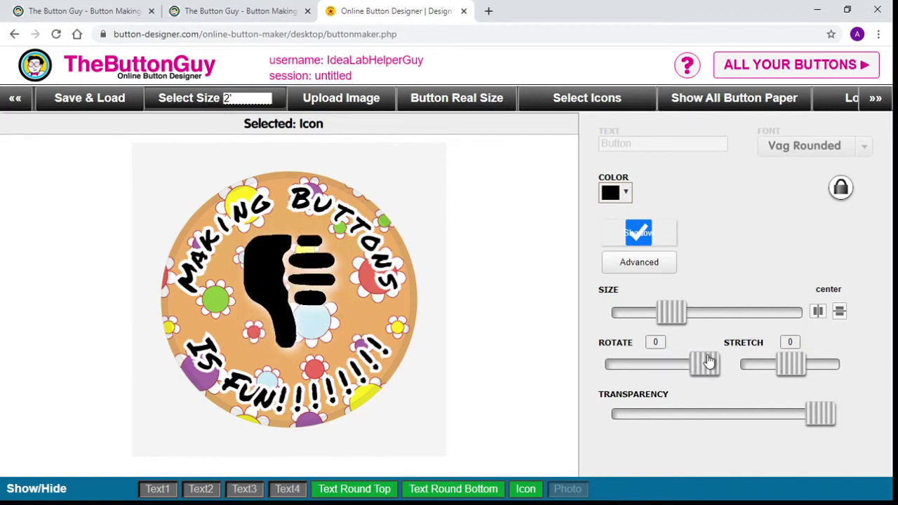
click(656, 344)
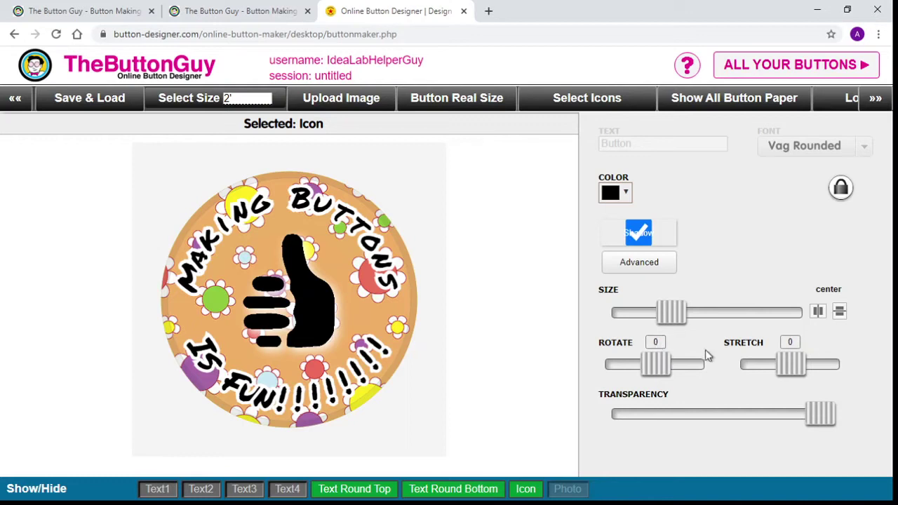
mouse_move(786, 364)
mouse_down()
mouse_move(810, 365)
mouse_move(748, 370)
mouse_move(779, 363)
mouse_up()
click(792, 342)
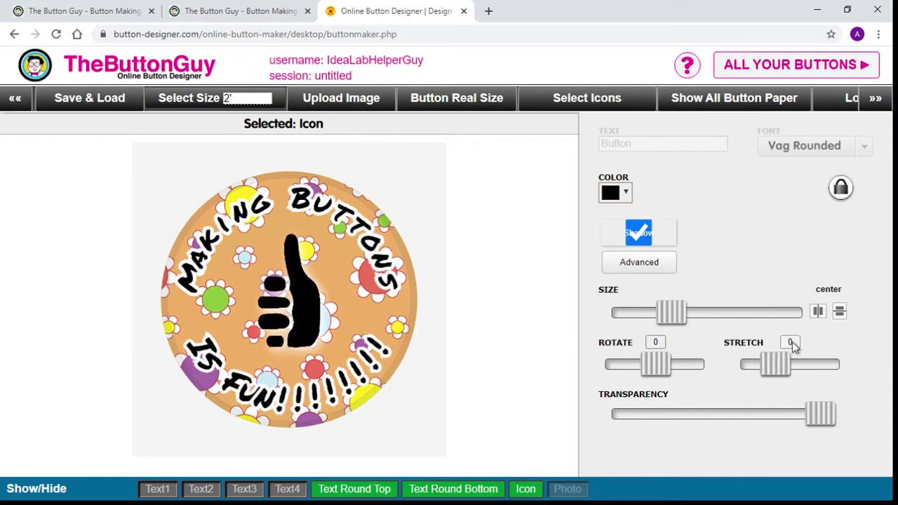
Make the thumbs-up icon slightly transparent, trying a much stronger transparency first, and nudge it slightly downward
drag(812, 411, 700, 429)
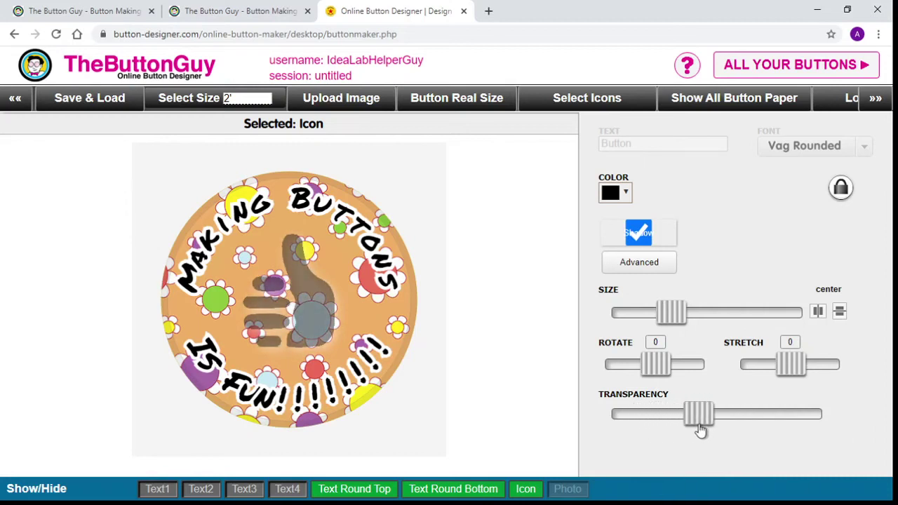
drag(700, 429, 791, 424)
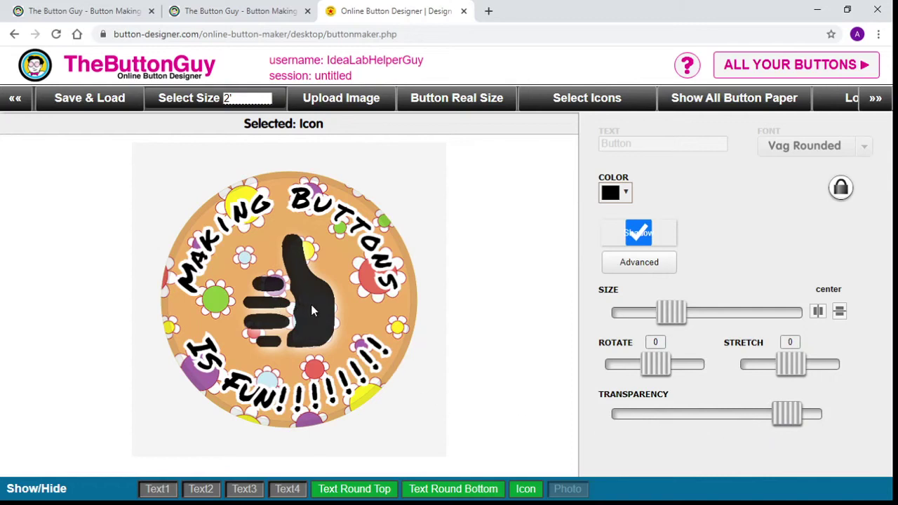
mouse_move(311, 305)
mouse_down()
mouse_move(302, 319)
mouse_move(340, 320)
mouse_move(346, 296)
mouse_move(317, 278)
mouse_move(269, 292)
mouse_move(270, 313)
mouse_move(342, 310)
mouse_move(302, 295)
mouse_move(312, 310)
mouse_up()
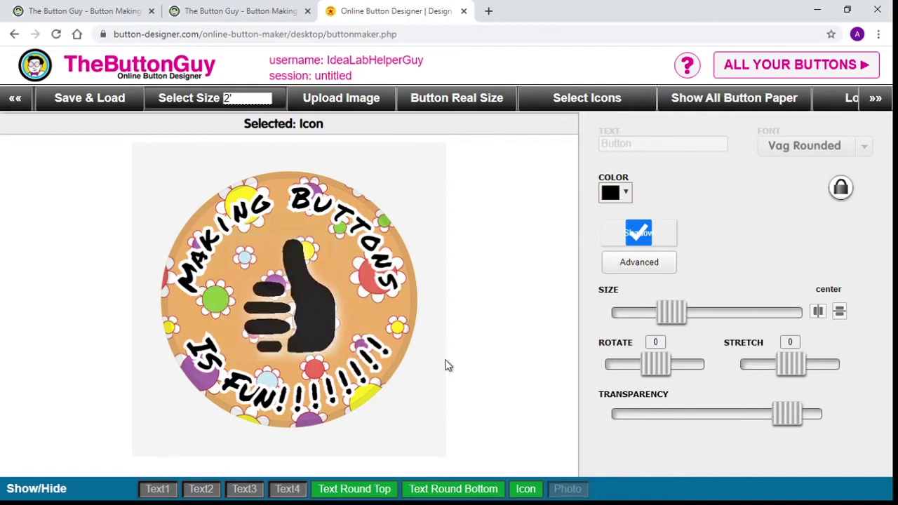
Hide the icon and show the "Extra text" and "Button" lines instead, moving "Button" down and to the right of the button's centre
click(526, 489)
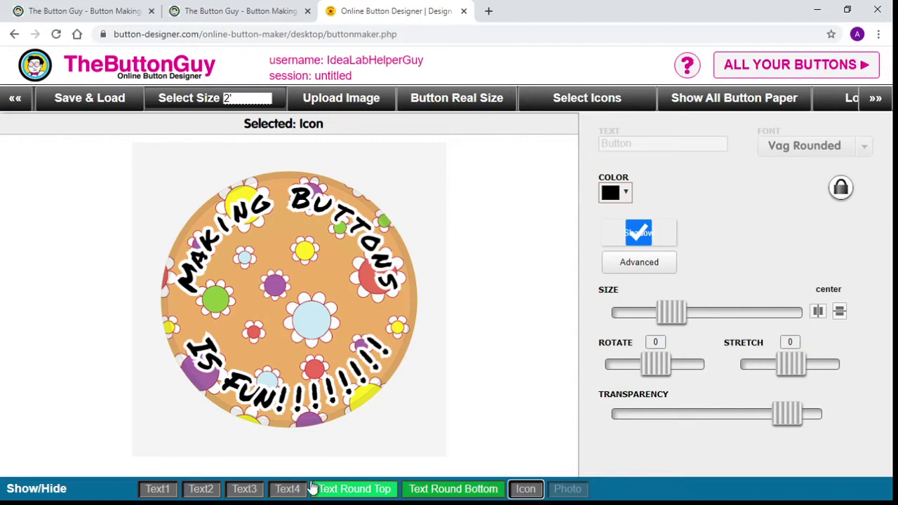
click(244, 489)
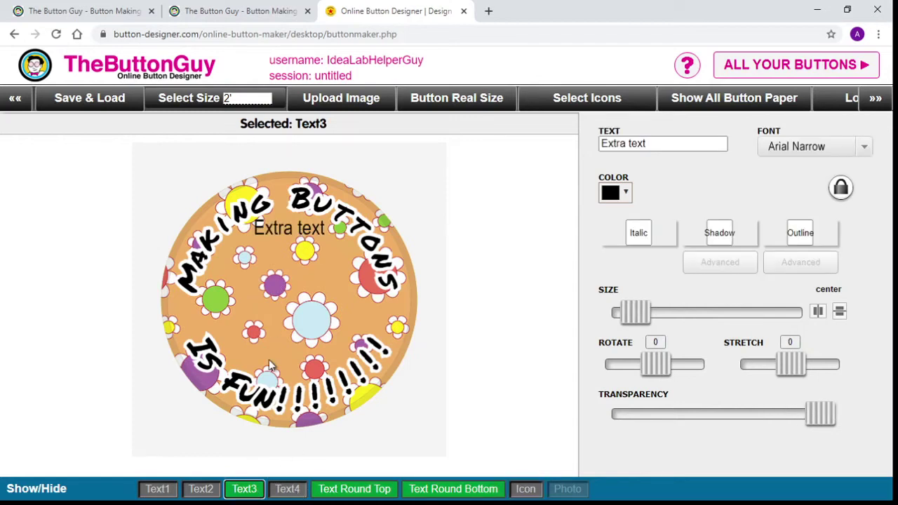
click(201, 489)
mouse_move(313, 256)
mouse_down()
mouse_move(312, 323)
mouse_move(318, 300)
mouse_move(356, 324)
mouse_up()
click(282, 264)
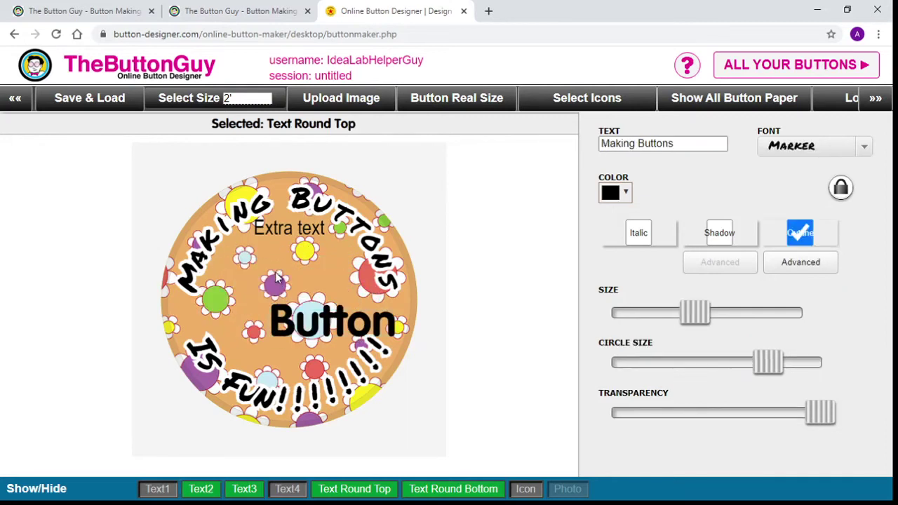
Move the "Button" line left and slightly up, and show the second "Extra text" and "Designer" lines as well
drag(347, 321, 314, 352)
click(287, 490)
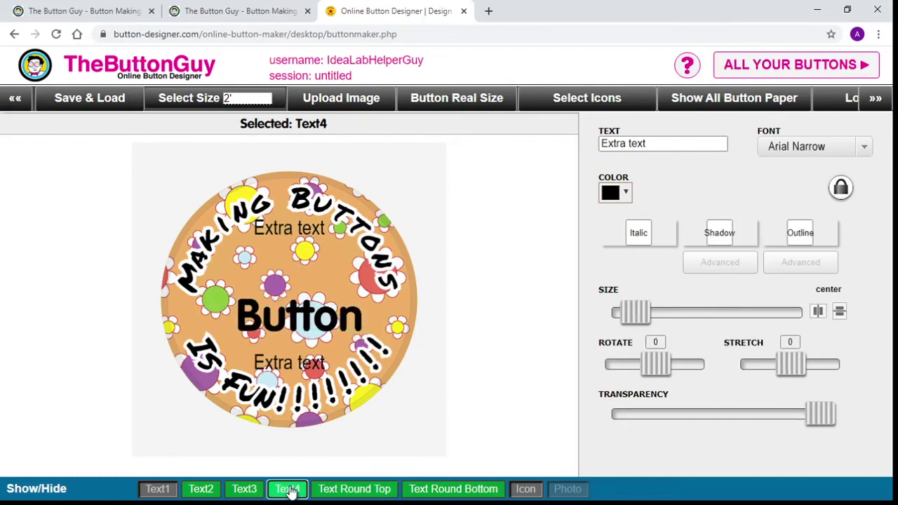
click(157, 491)
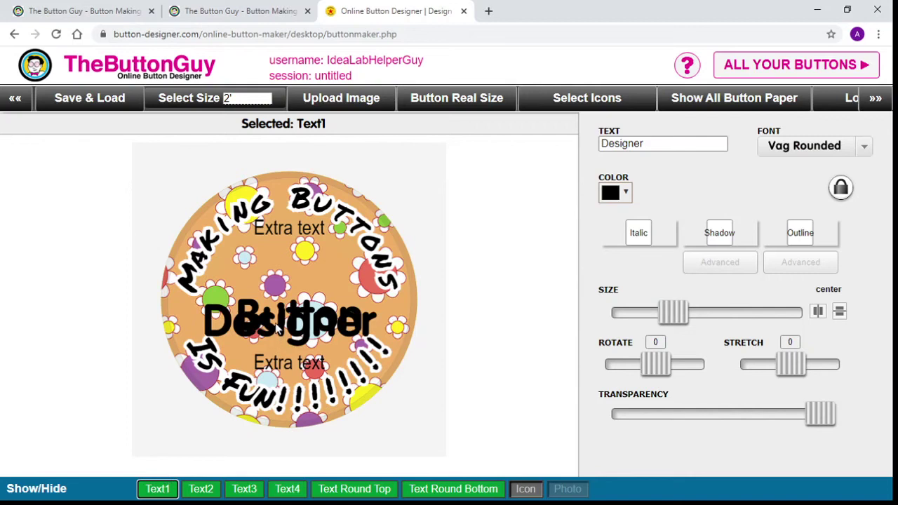
Hide all four straight text lines: "Designer", "Button" and both "Extra text" lines
click(163, 492)
click(196, 493)
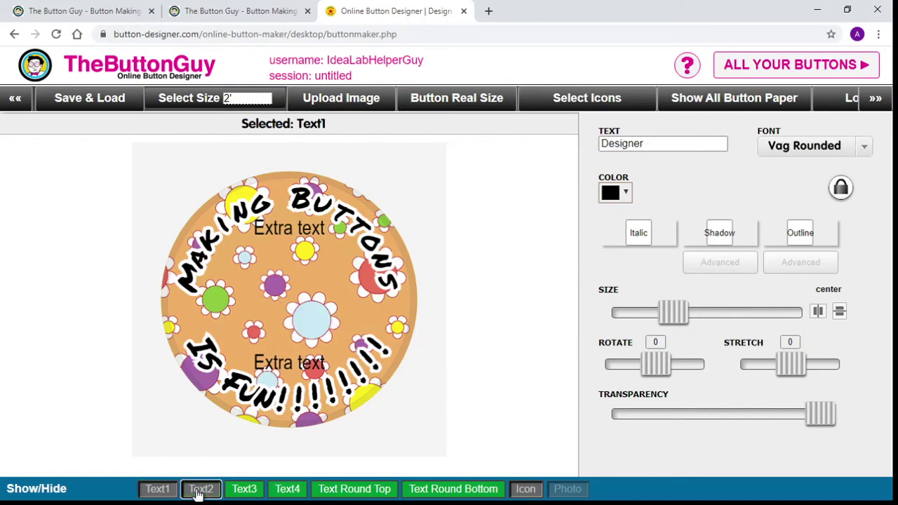
click(243, 491)
click(288, 491)
Show the thumbs-up icon again, make it almost fully opaque and nudge it slightly upward
click(528, 490)
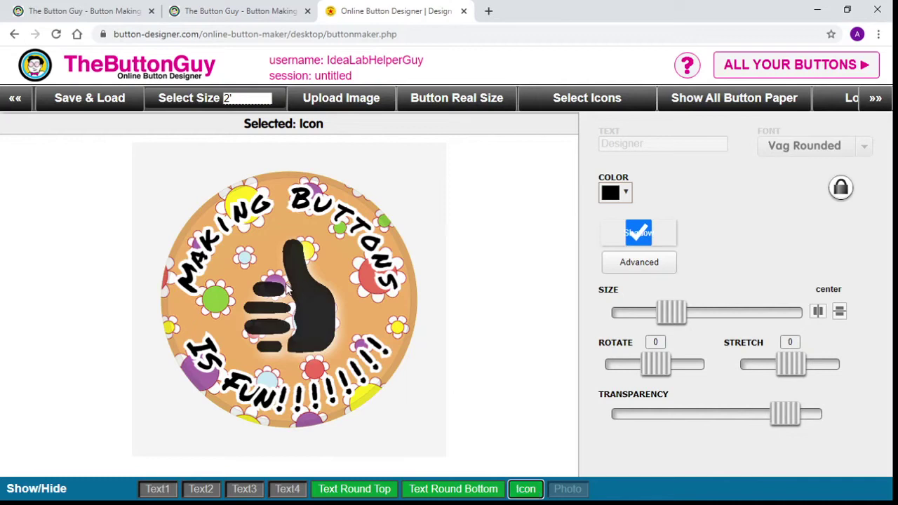
drag(787, 416, 814, 419)
mouse_move(328, 320)
mouse_down()
mouse_move(301, 294)
mouse_move(315, 311)
mouse_up()
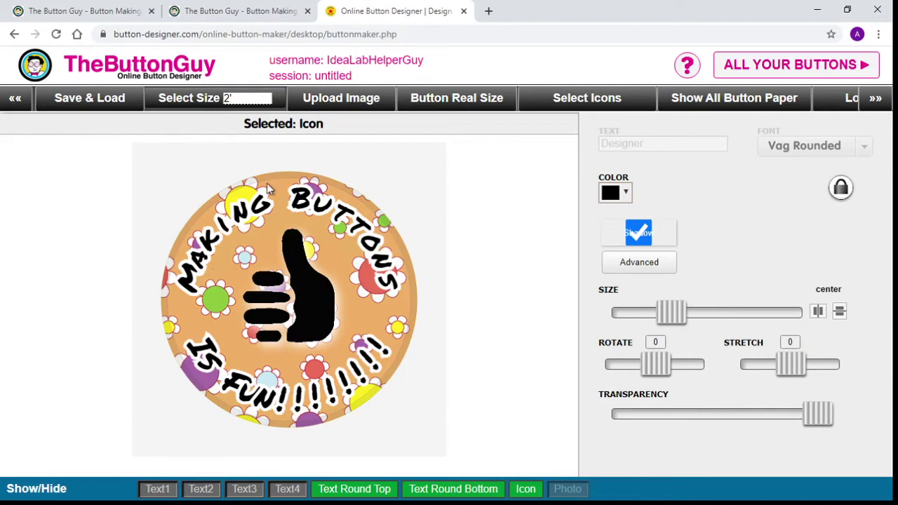
Save the finished design as a button image and confirm the save
click(86, 103)
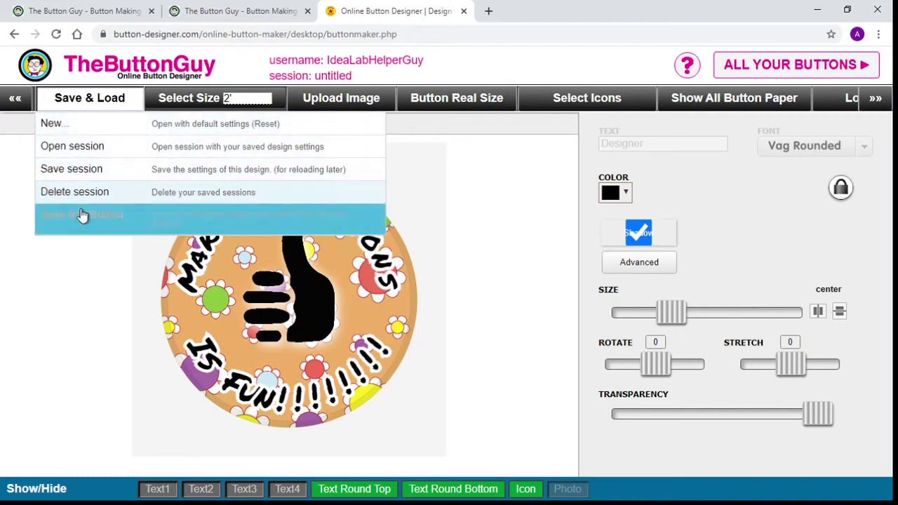
click(83, 217)
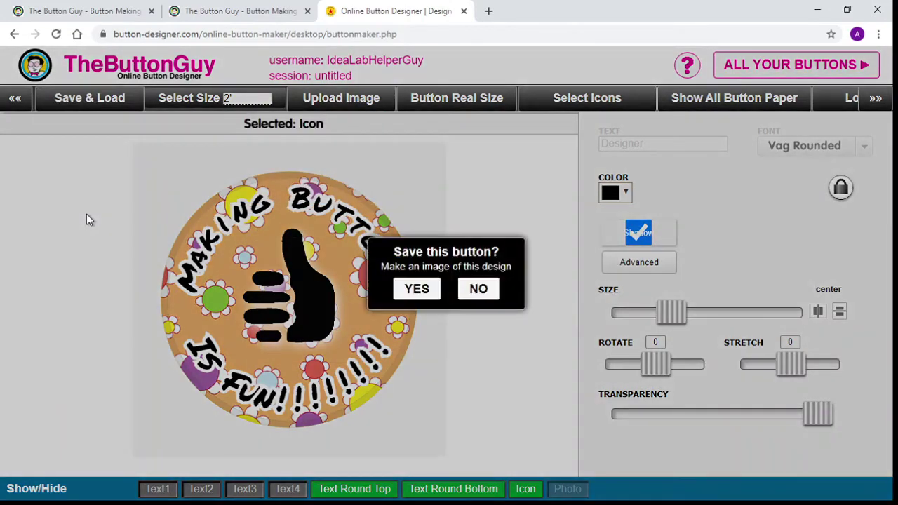
click(414, 288)
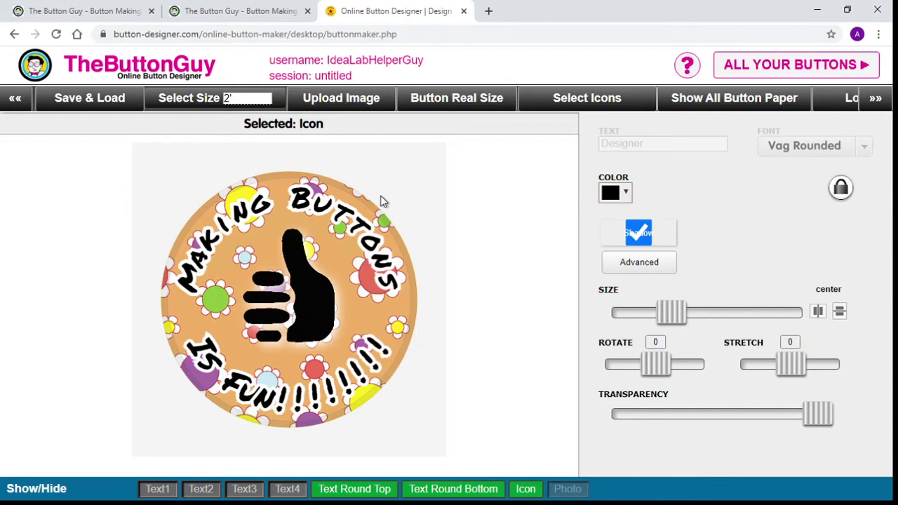
Open the overview of all saved buttons and make a print-sheet with the selected "Making Buttons" design, checking the whole page
click(770, 68)
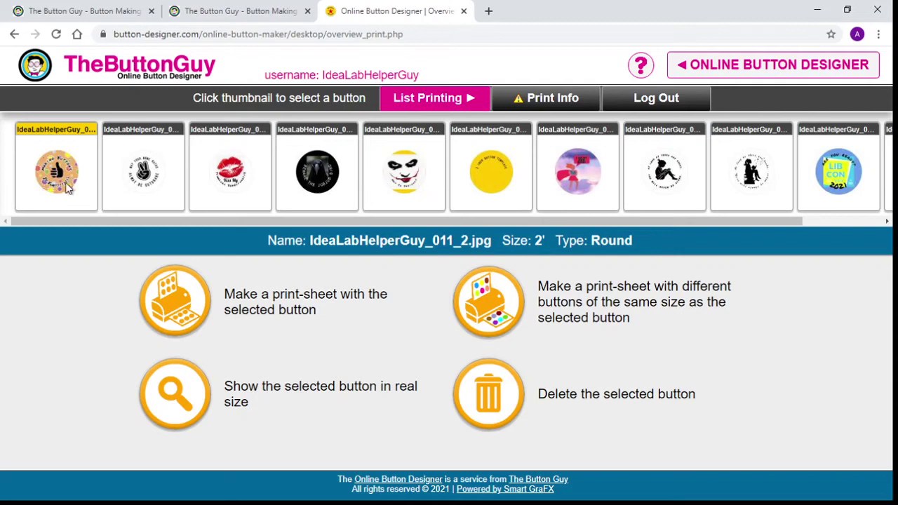
click(188, 306)
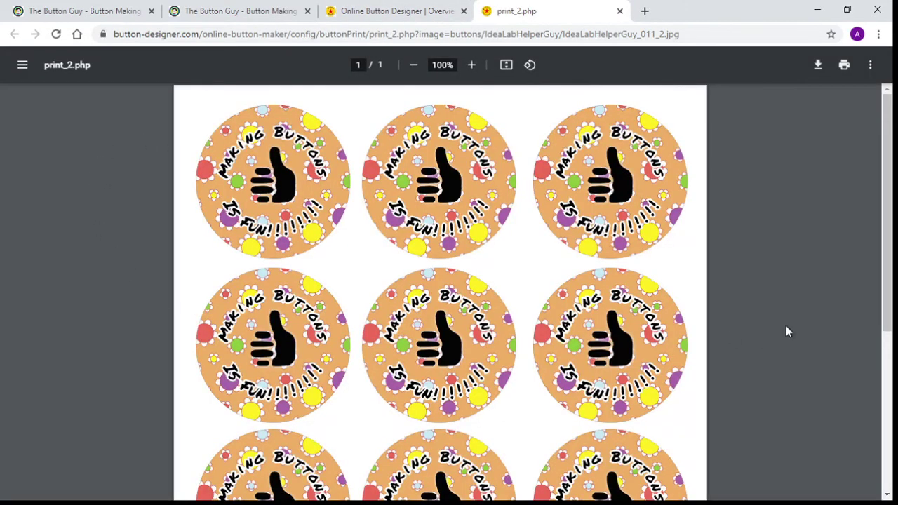
scroll(502, 247, down, 4)
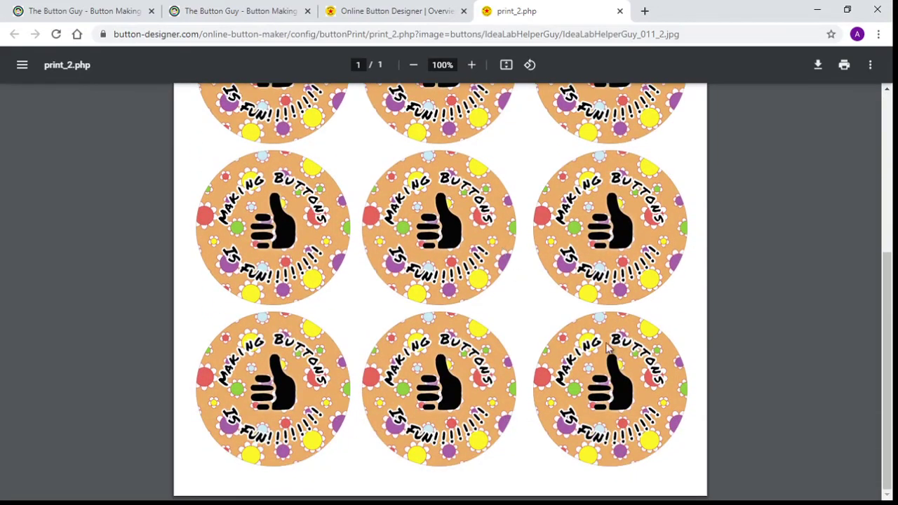
scroll(586, 374, up, 3)
scroll(576, 361, up, 1)
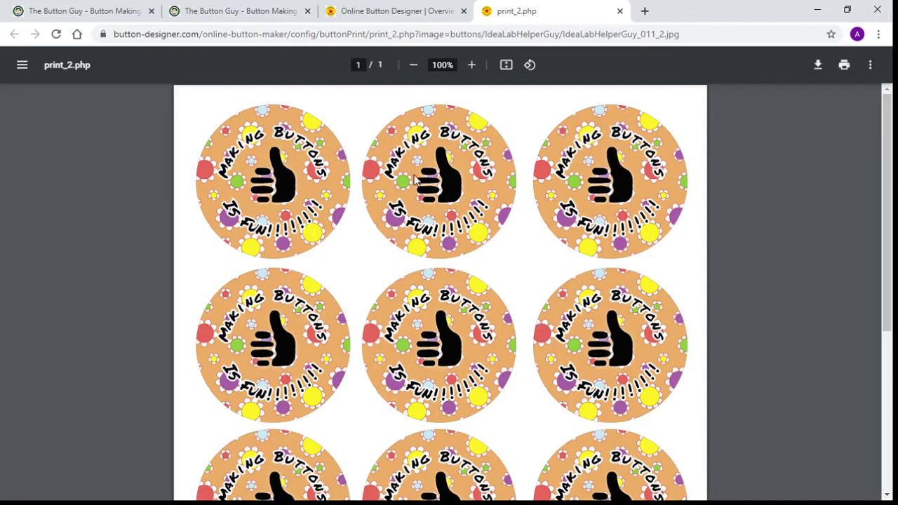
Open the print settings for the button sheet and look through the available printer destinations
click(846, 71)
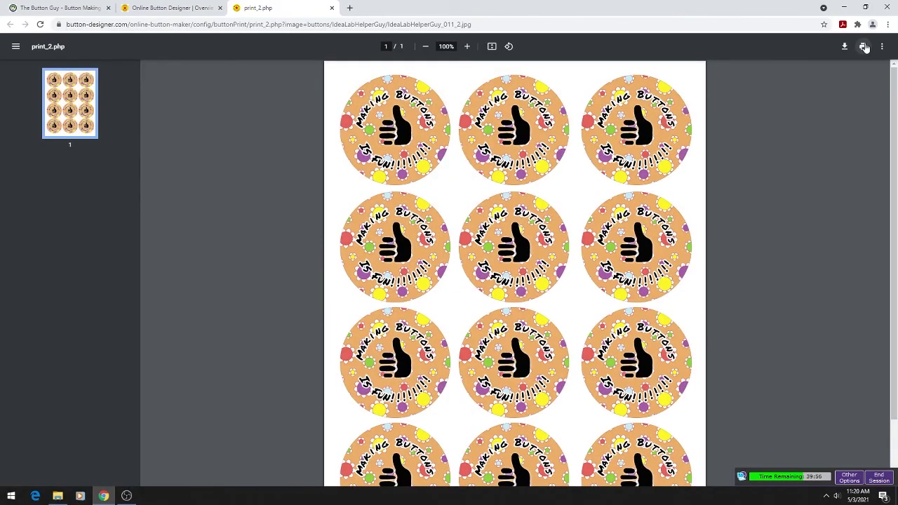
click(864, 46)
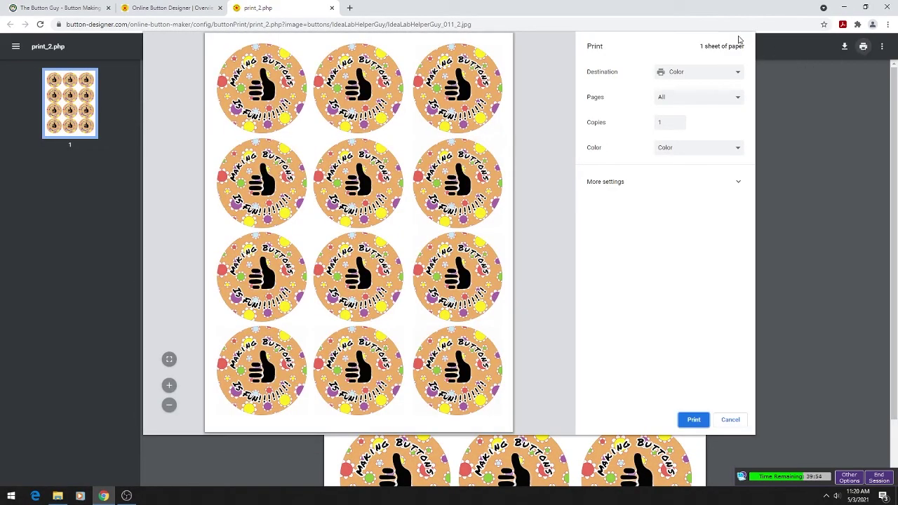
click(738, 73)
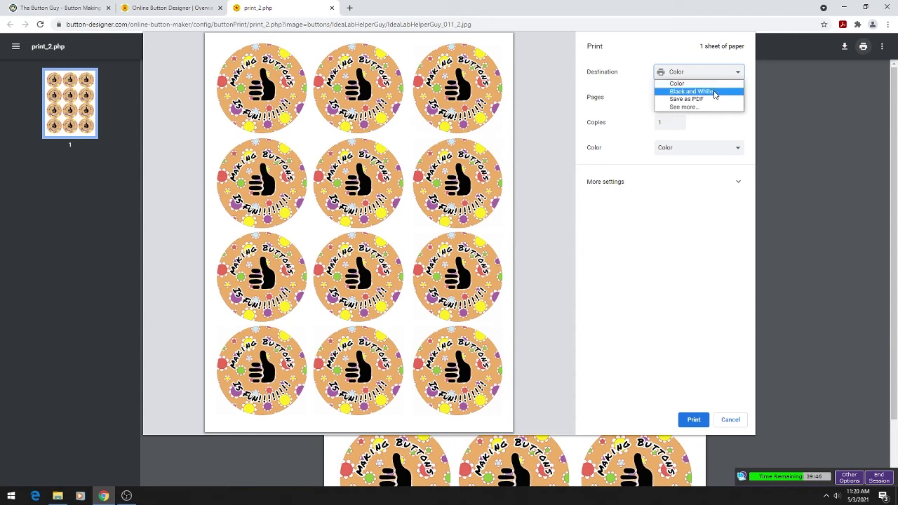
click(654, 204)
click(737, 76)
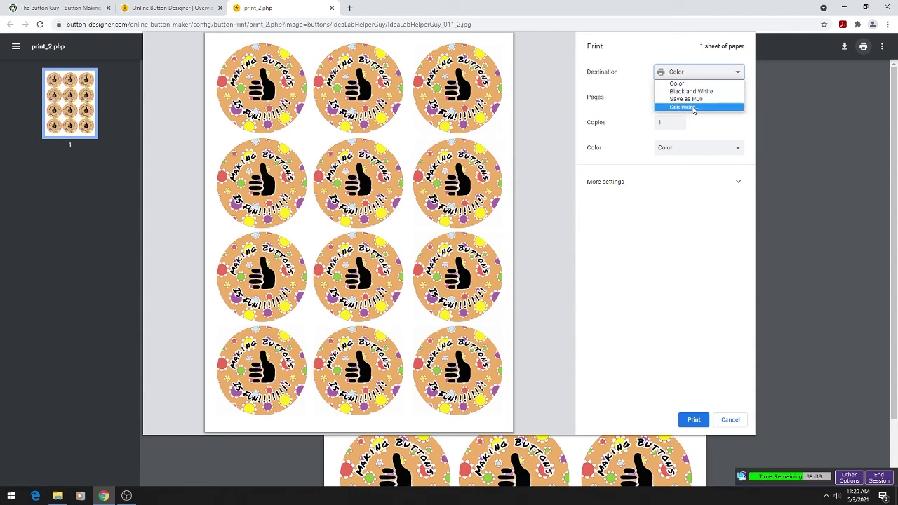
click(668, 223)
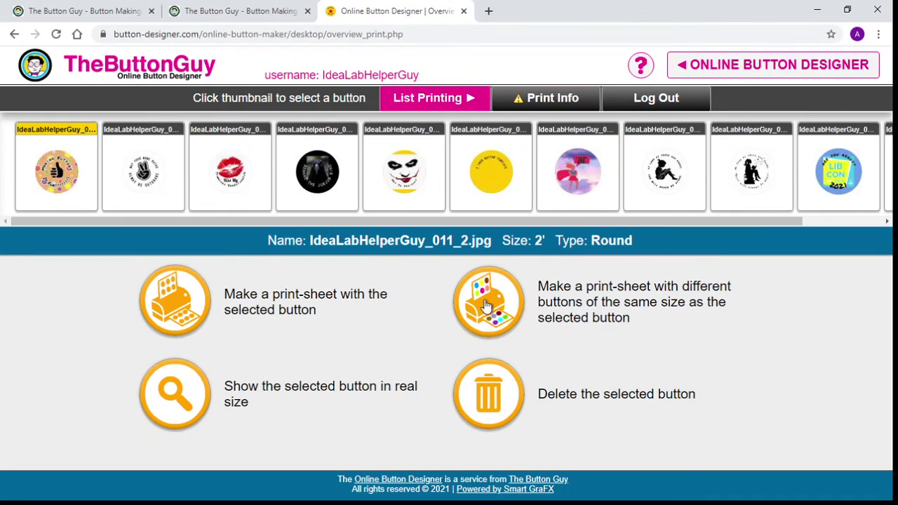
Start a mixed 2' print-sheet with the yellow template and face in row one, thumbs-up and peace hand in row two, thumbs-up in row three
click(486, 306)
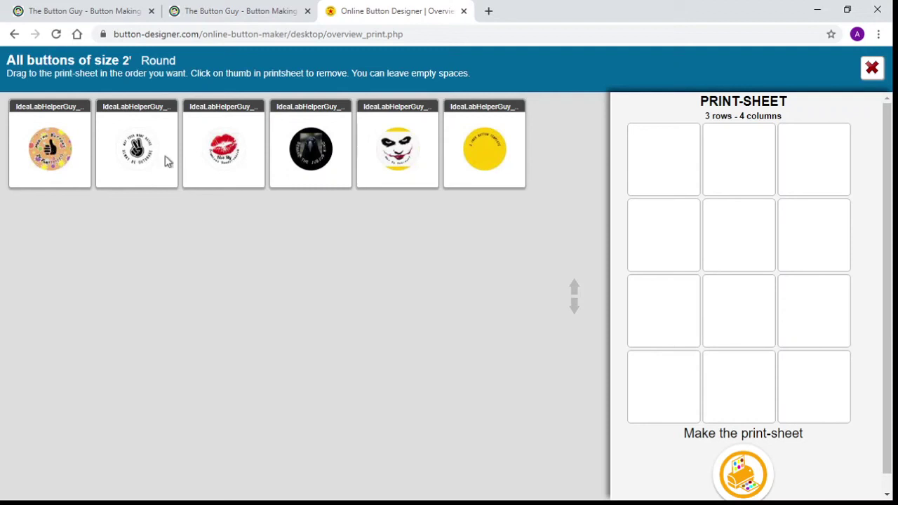
drag(481, 149, 657, 168)
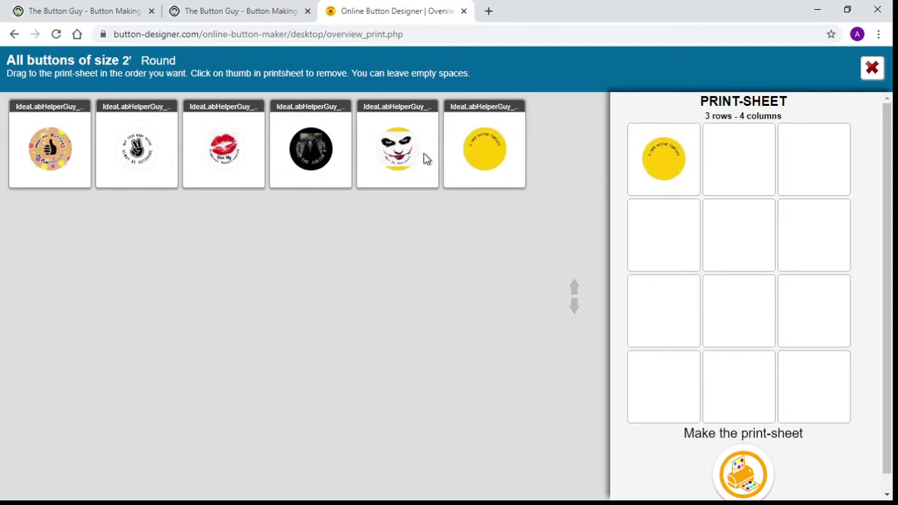
drag(380, 146, 723, 172)
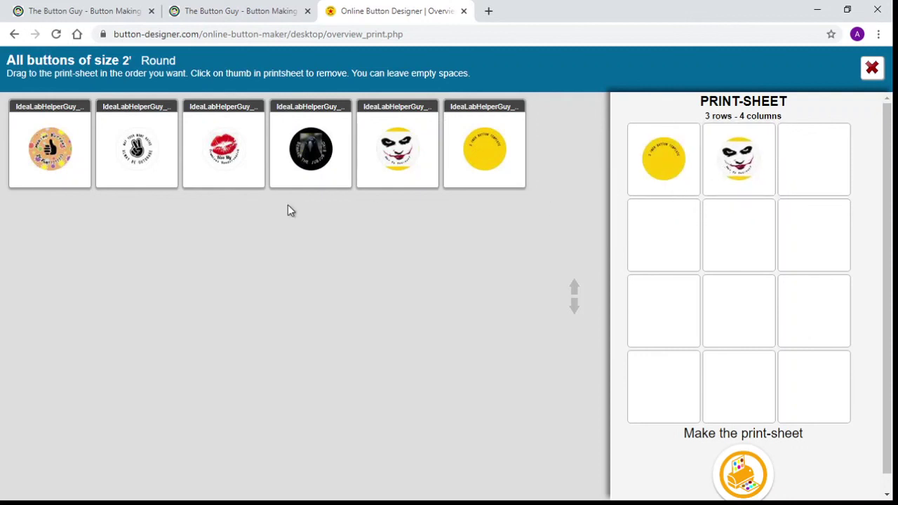
drag(42, 156, 664, 259)
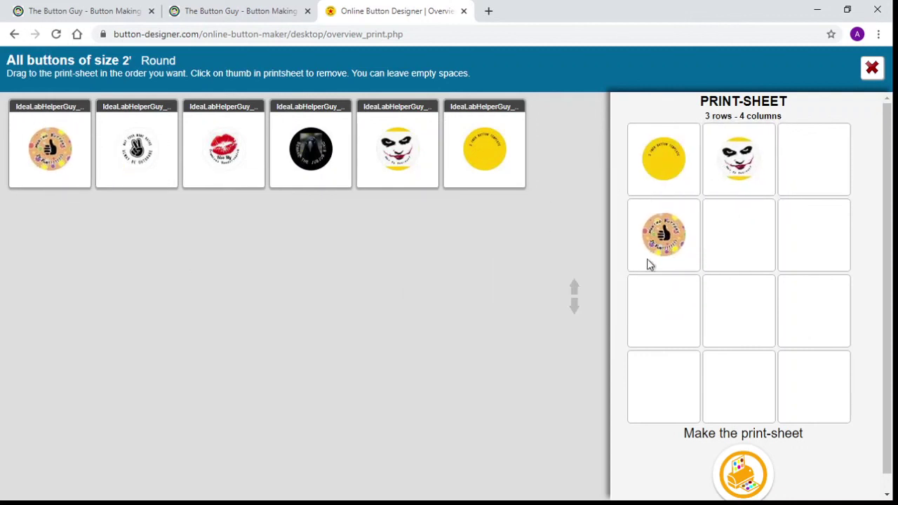
drag(131, 143, 733, 244)
drag(65, 162, 702, 335)
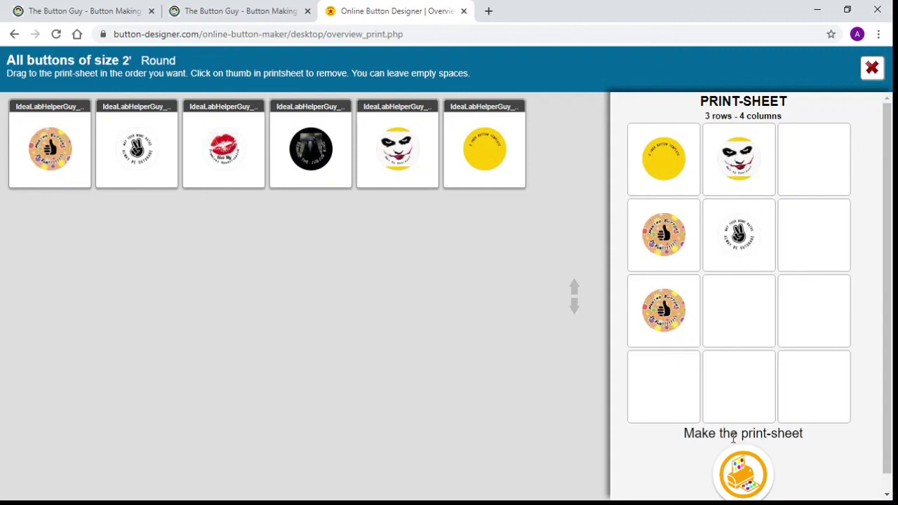
Close the print-sheet page, reopen the free online button designer from thebuttonguy.net and log in with the saved account details
click(465, 12)
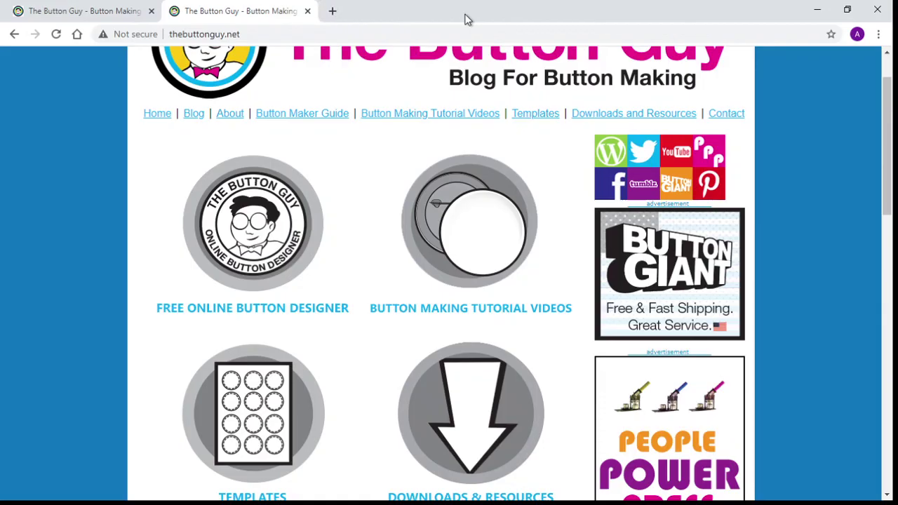
click(229, 247)
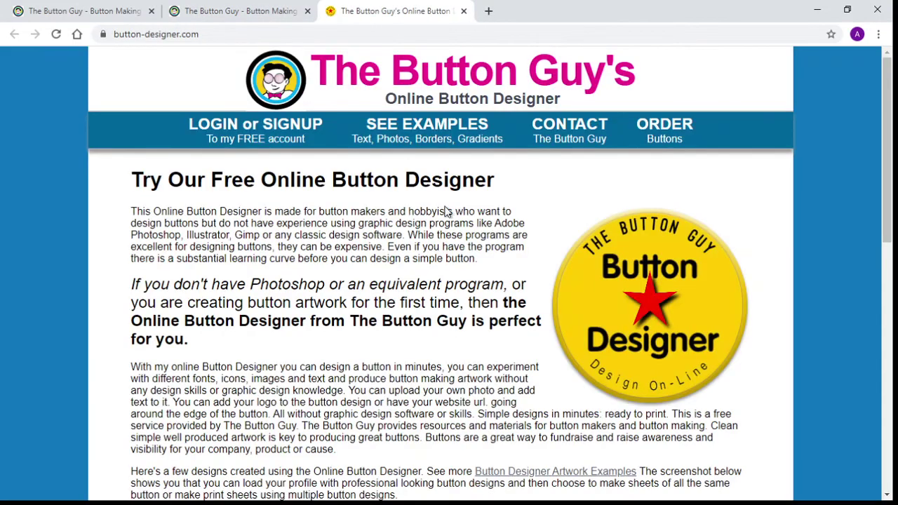
click(267, 133)
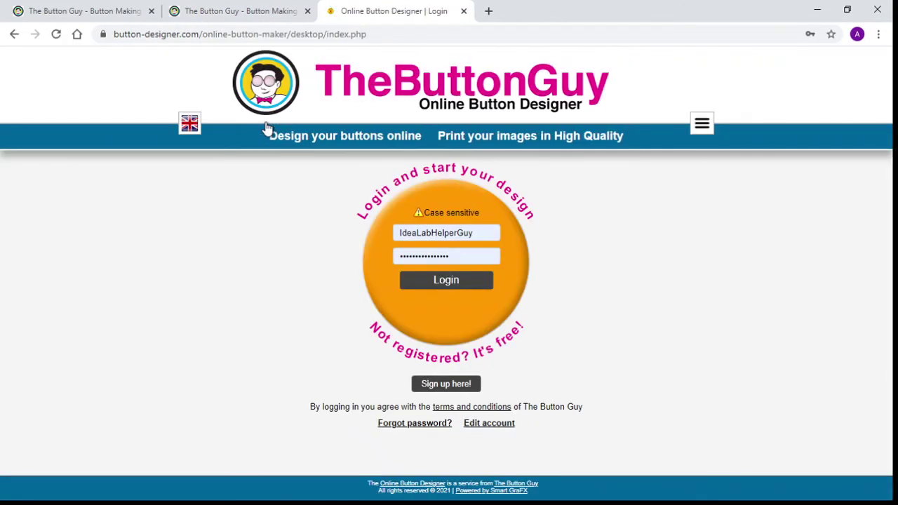
click(443, 284)
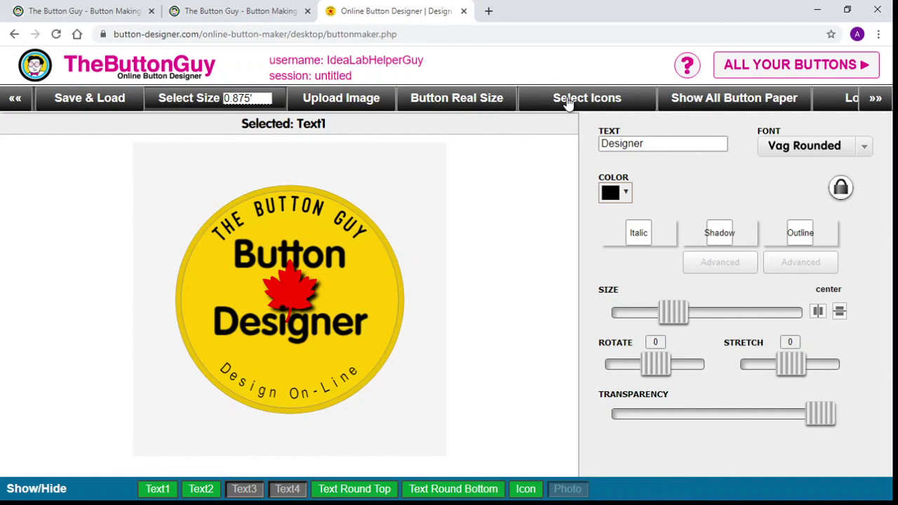
Try moving the maple leaf icon to the right edge of the default button and the "Button" text down and left
drag(298, 296, 367, 298)
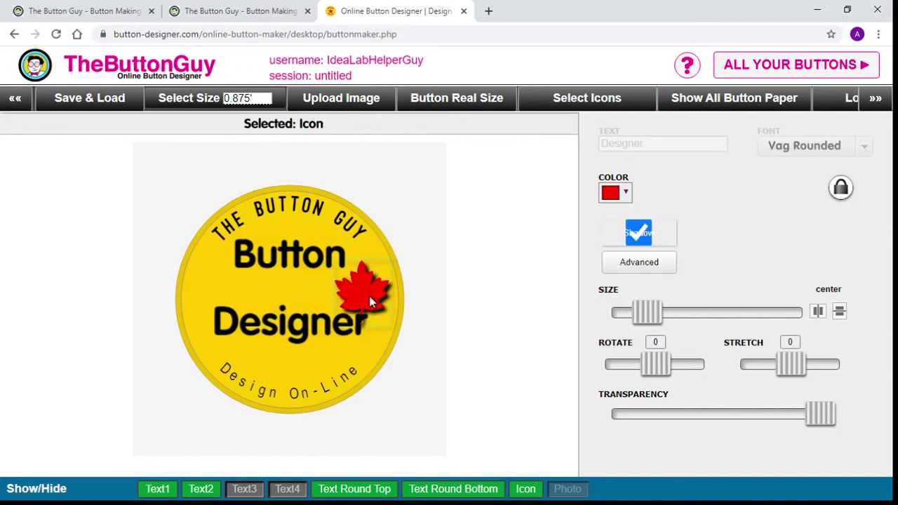
click(263, 277)
drag(263, 277, 242, 289)
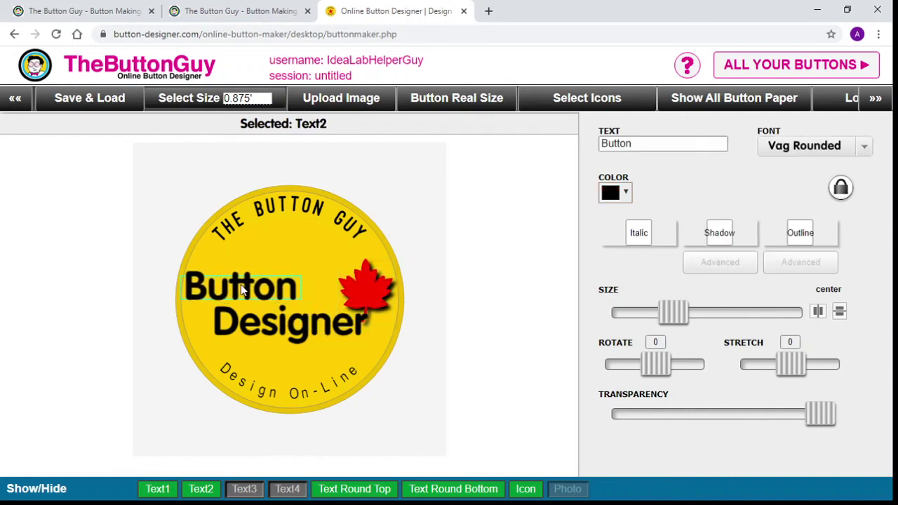
Try enlarging the curved top text, reducing its circle size and making it strongly transparent, keeping the Ostrich Sans font
click(279, 205)
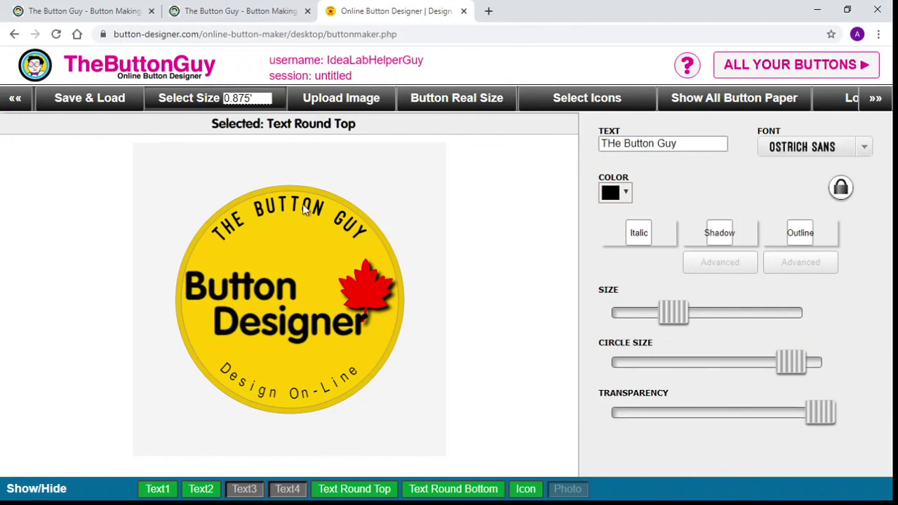
click(866, 149)
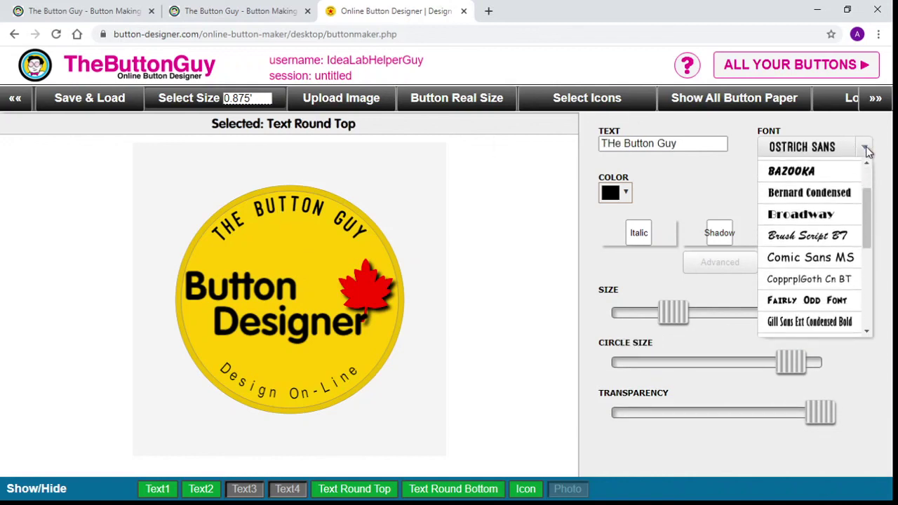
scroll(812, 280, down, 5)
scroll(812, 256, down, 1)
drag(674, 312, 763, 313)
drag(795, 372, 758, 372)
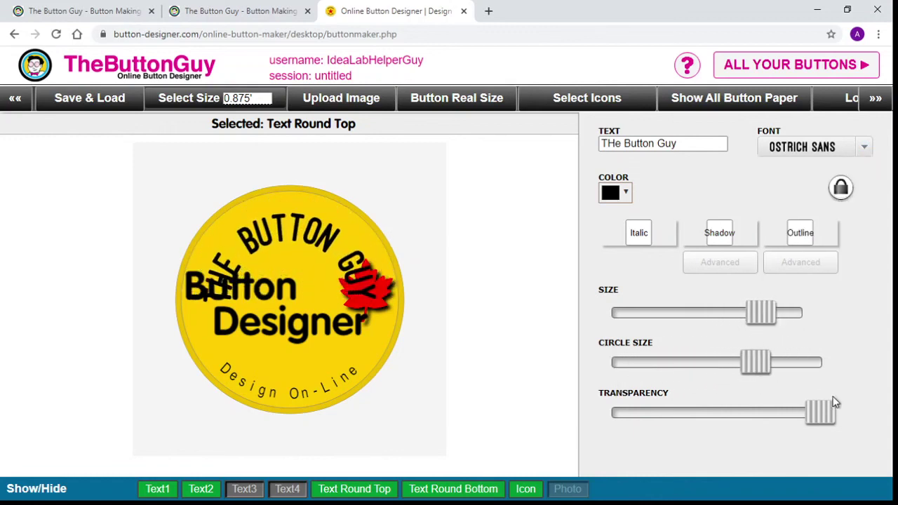
drag(821, 413, 678, 421)
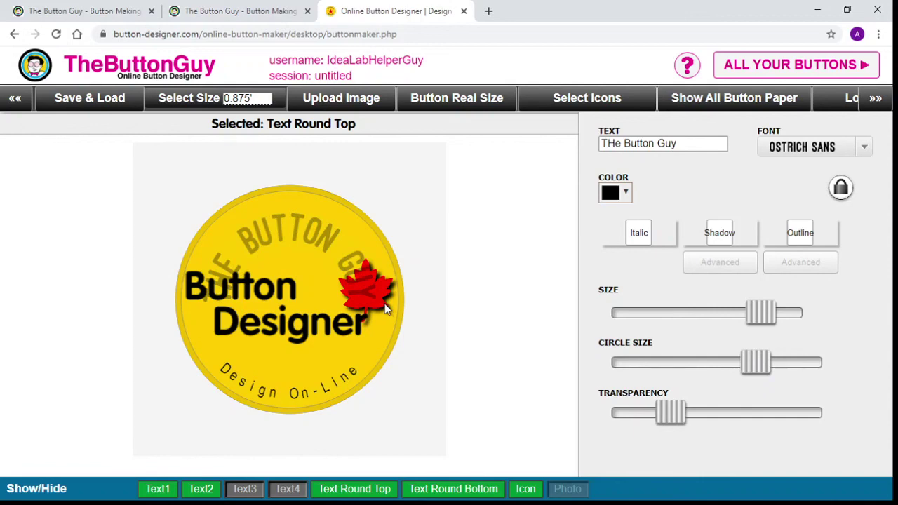
Change the button size to round 2' and accept losing the unsaved changes
click(265, 100)
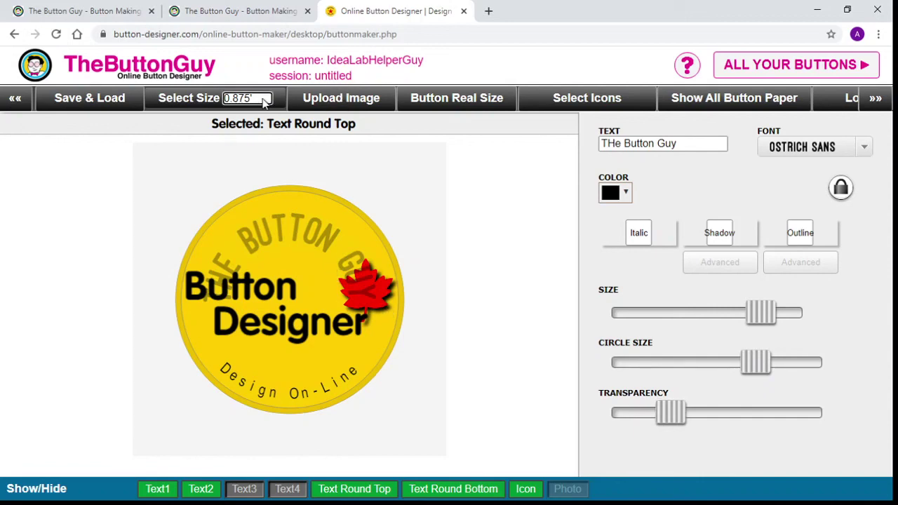
key(2)
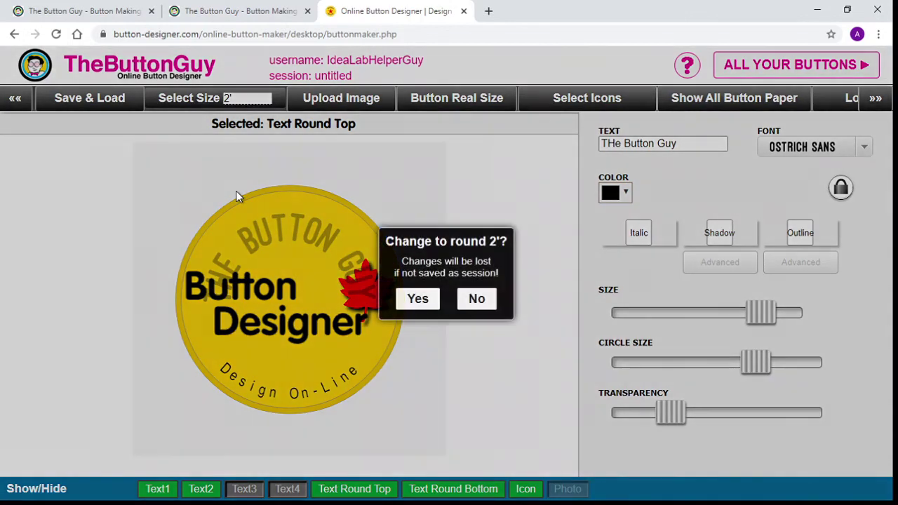
click(419, 299)
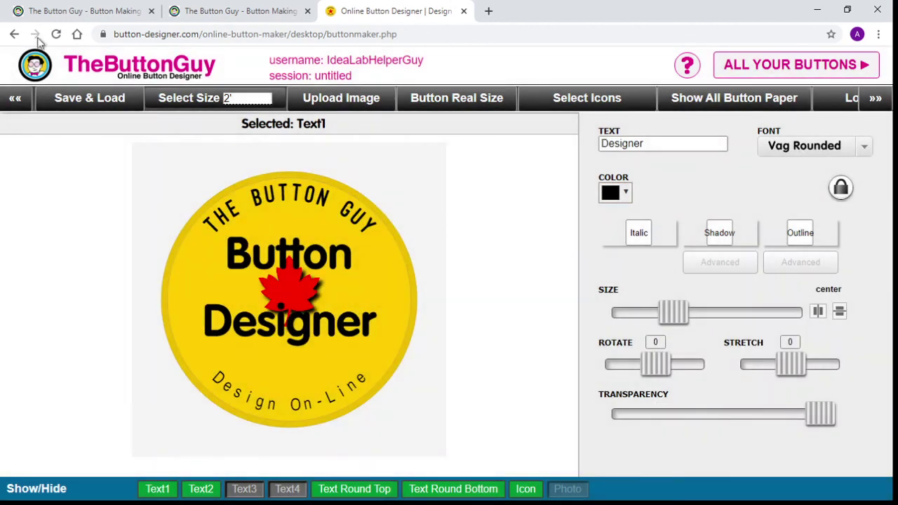